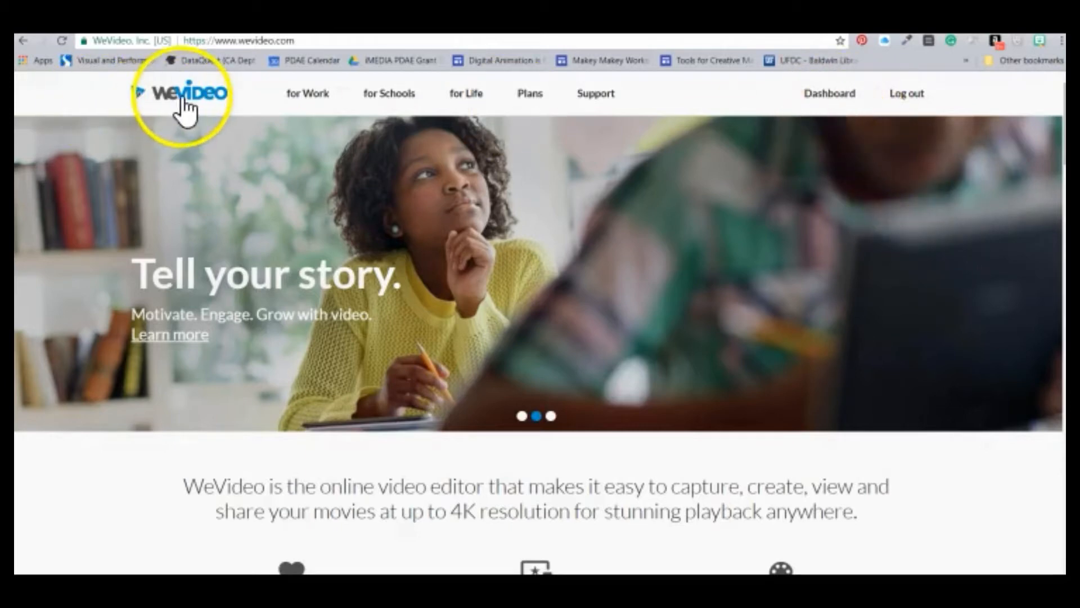
# Go to the WeVideo dashboard and create a new video project.
pyautogui.click(830, 96)
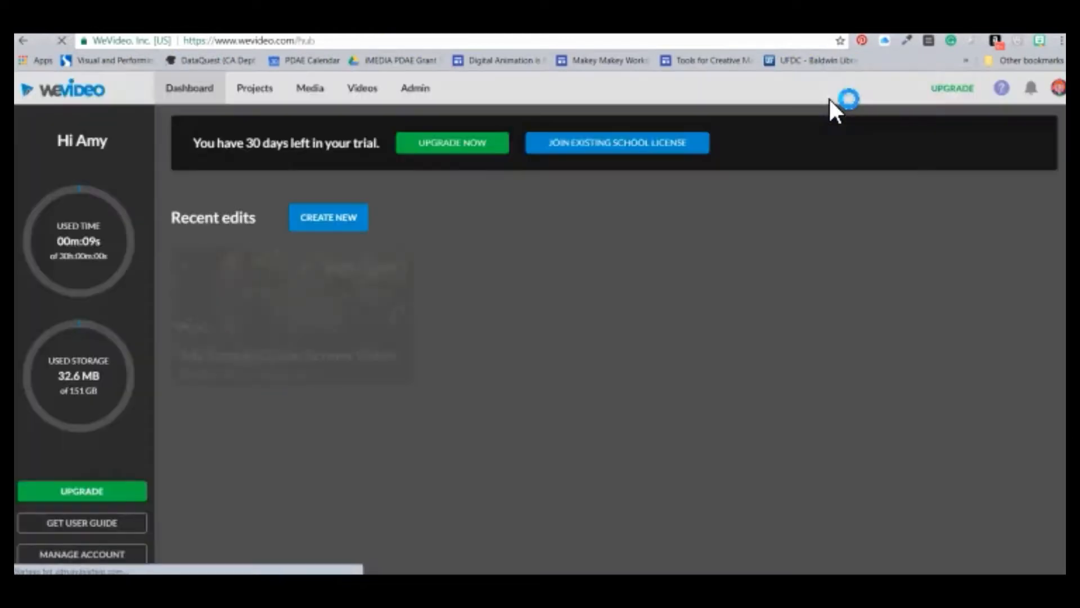
pyautogui.click(326, 219)
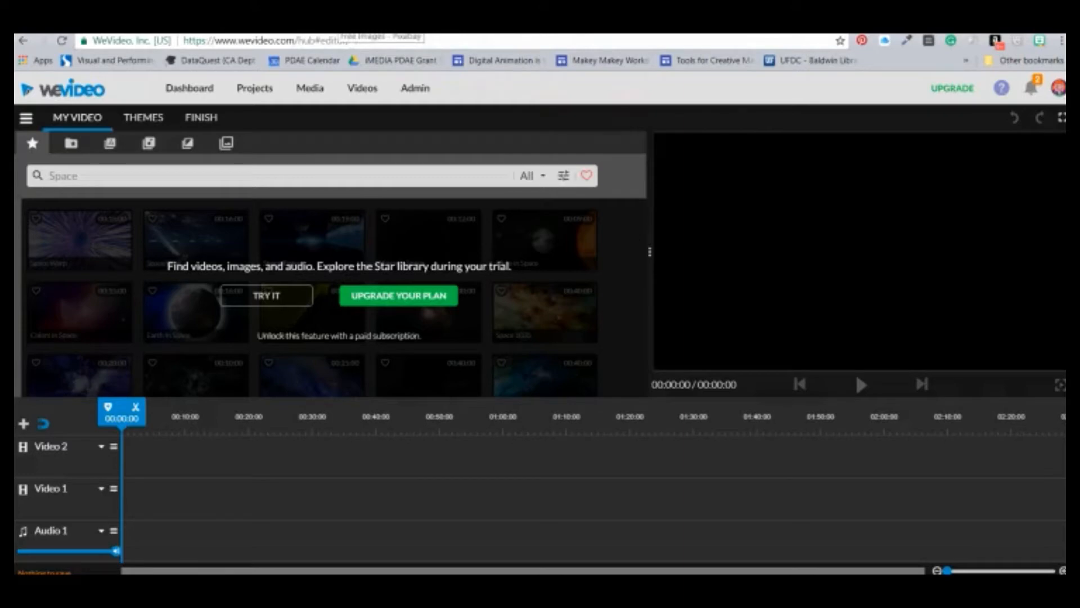
# Switch to Pixabay and search for "party" with the media type set to Videos.
pyautogui.click(339, 22)
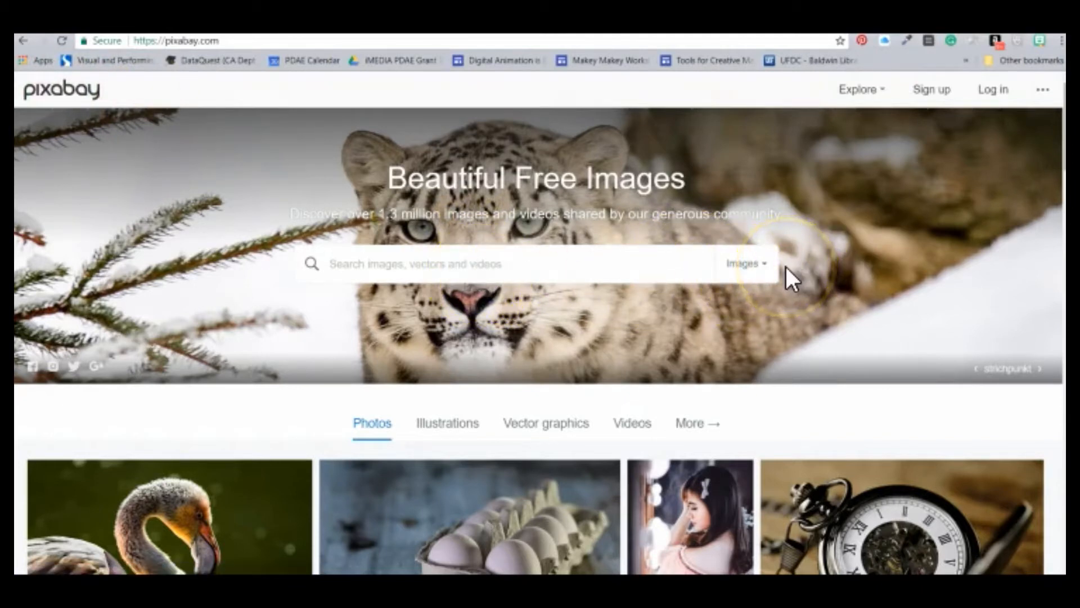
pyautogui.click(741, 263)
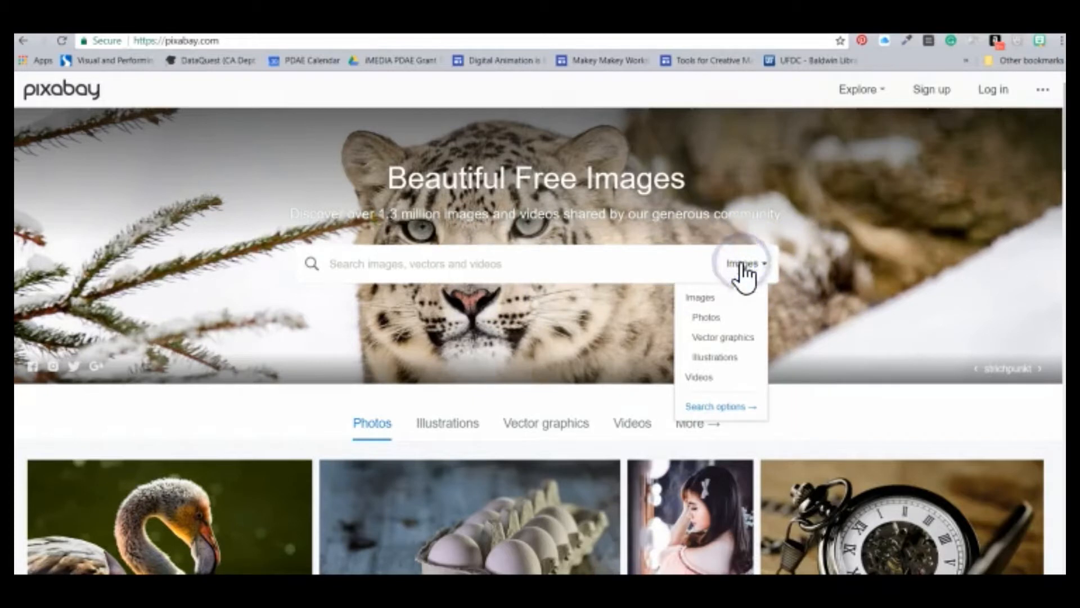
pyautogui.click(703, 377)
pyautogui.click(511, 269)
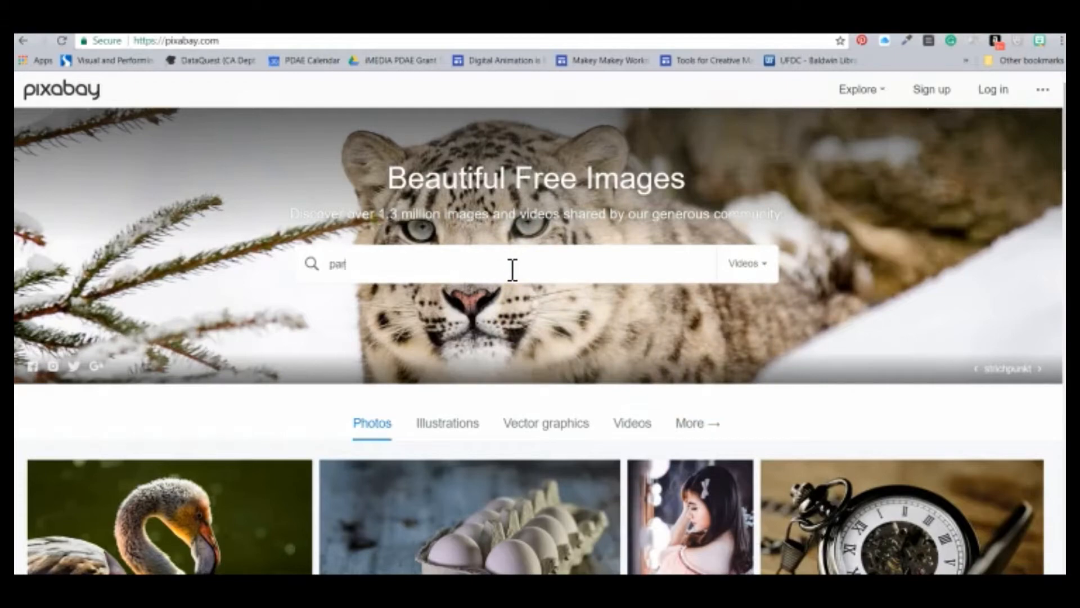
pyautogui.press('Return')
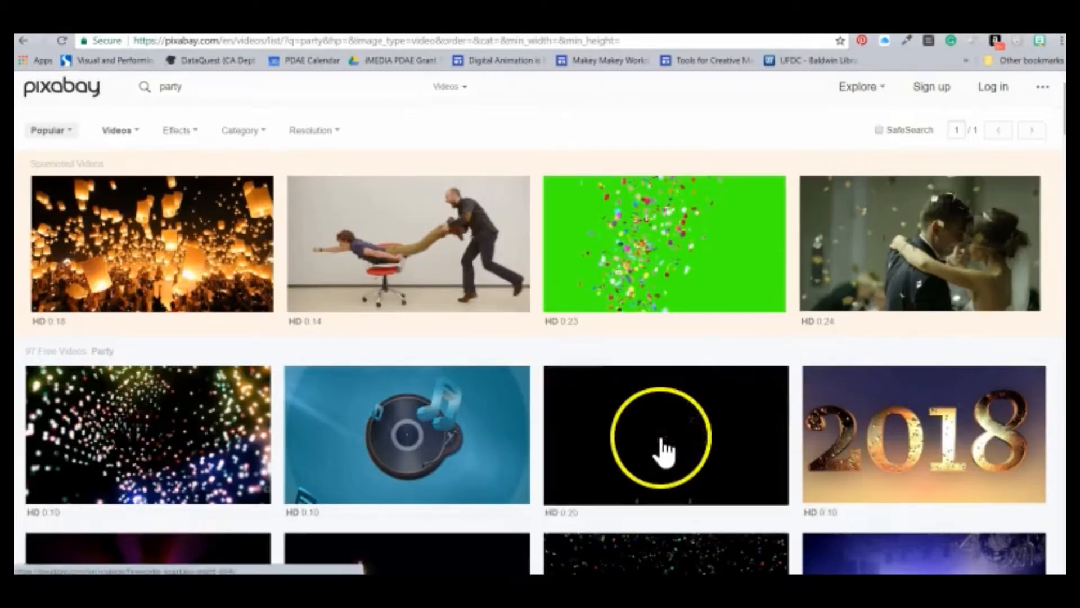
# Open the free five-second 4K falling confetti video from the results and download it as a 2560×1440 MP4.
pyautogui.scroll(-2, 484, 436)
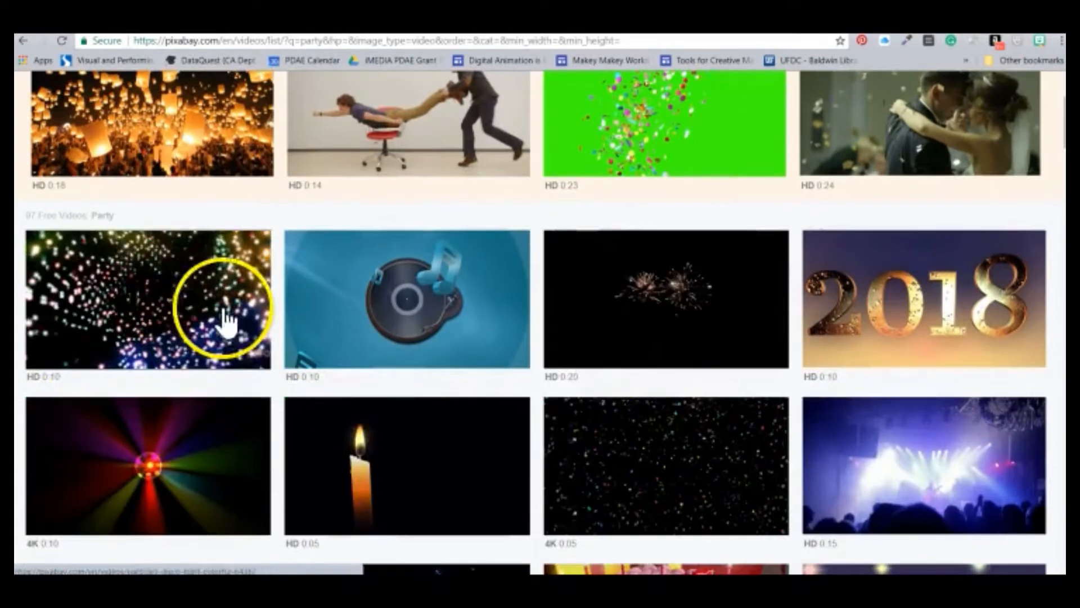
pyautogui.scroll(2, 694, 301)
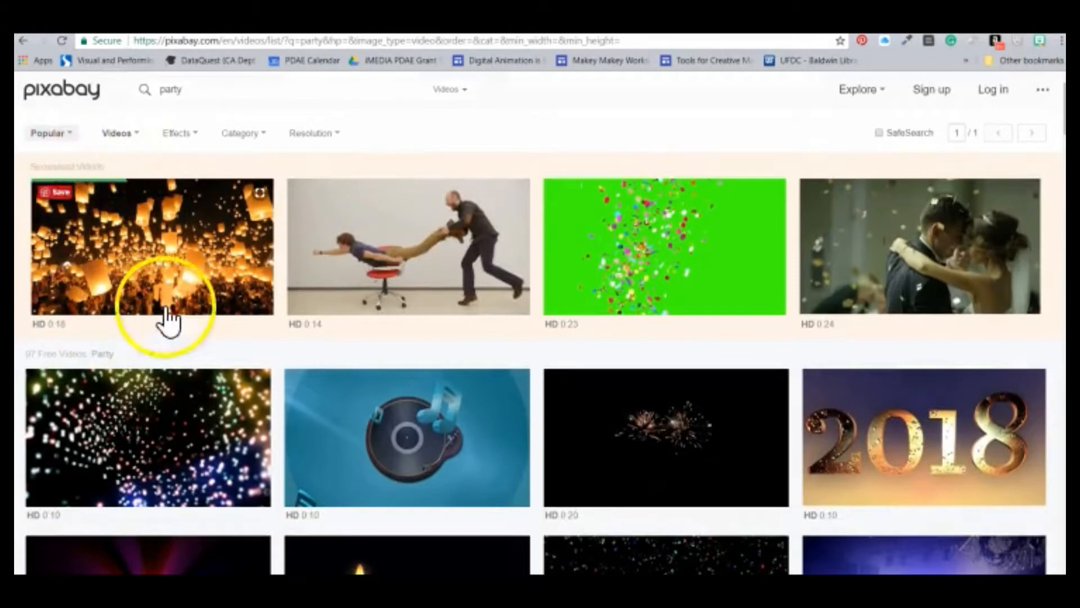
pyautogui.scroll(-4, 506, 475)
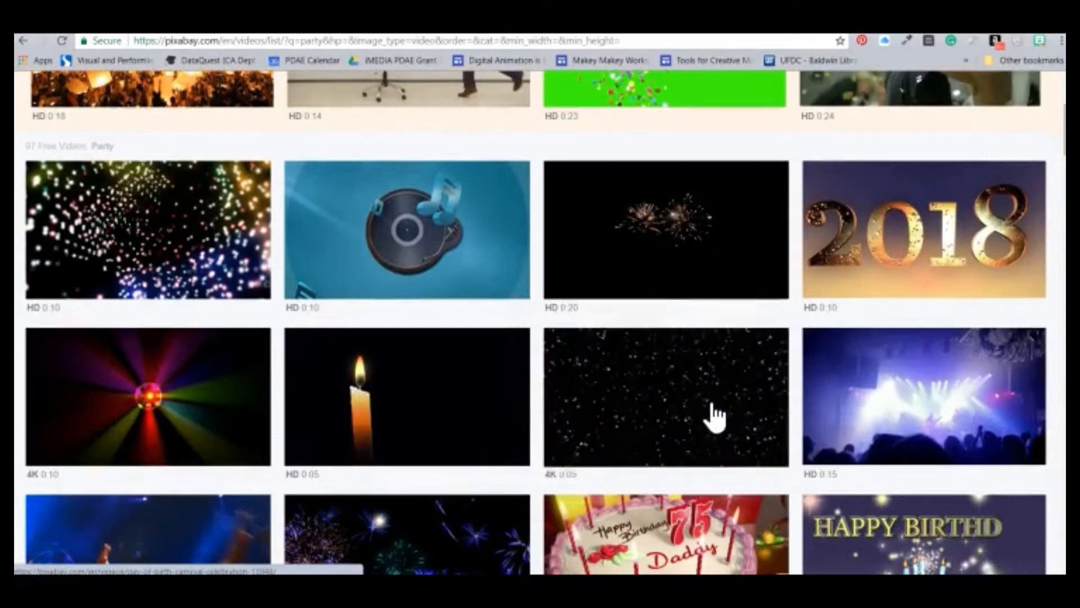
pyautogui.click(682, 378)
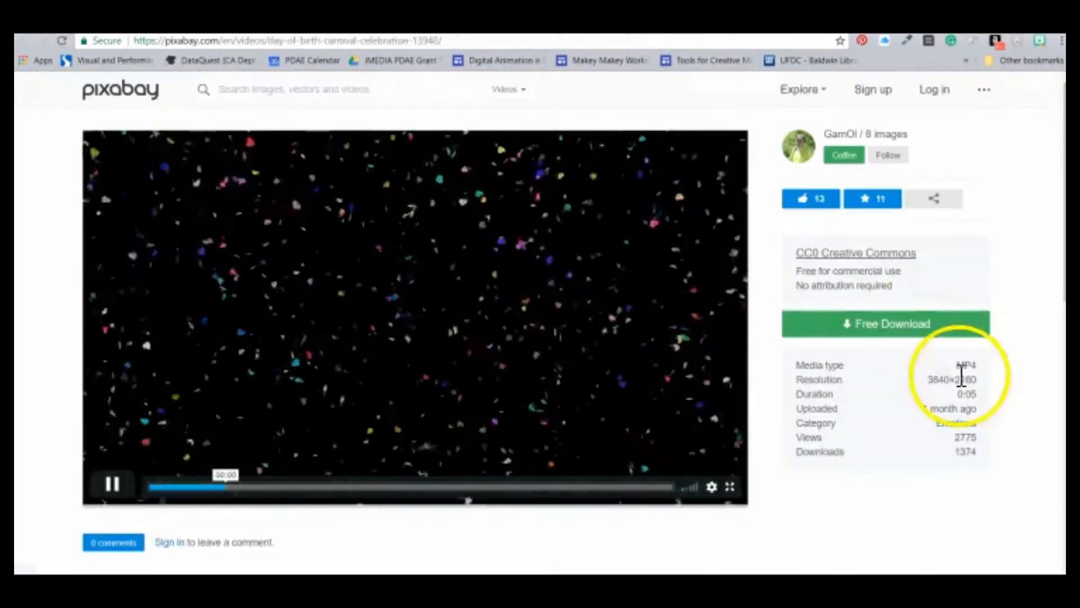
pyautogui.click(872, 324)
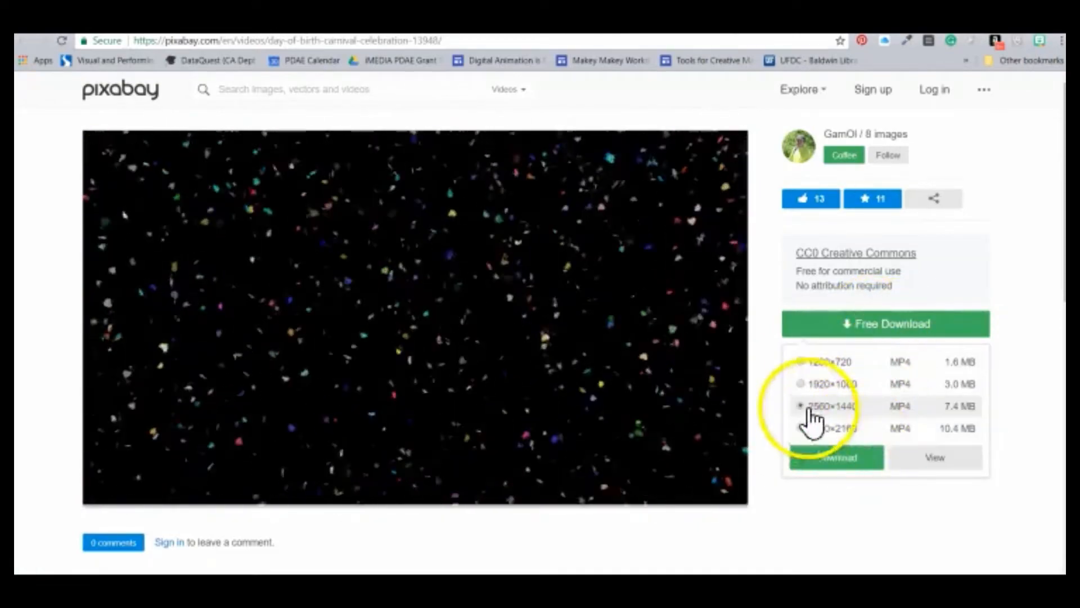
pyautogui.click(828, 458)
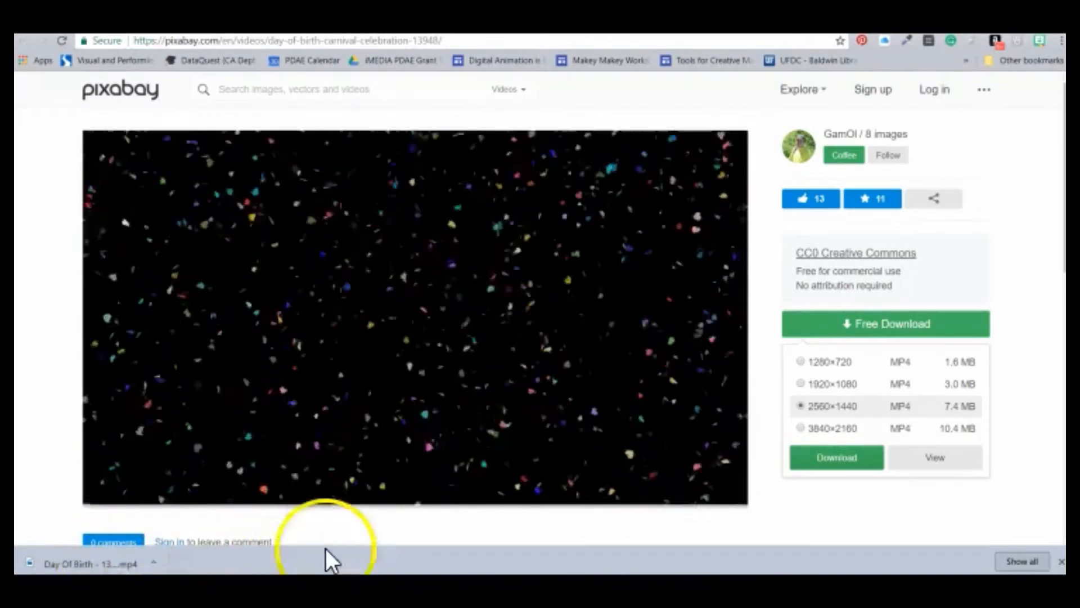
pyautogui.scroll(-3, 349, 526)
pyautogui.scroll(3, 421, 458)
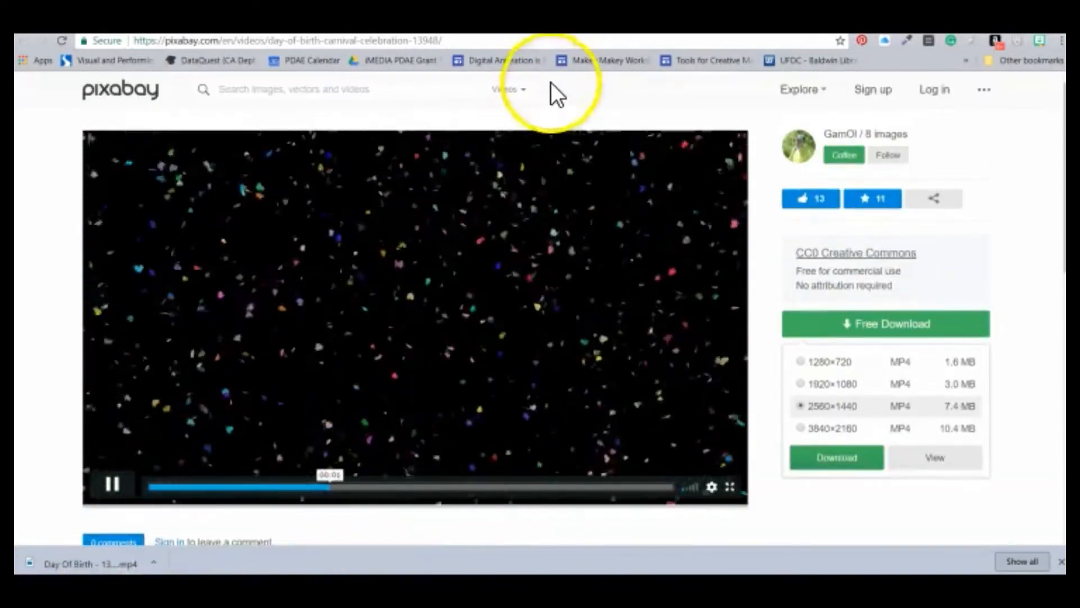
# Switch to Bensound, preview the Ukulele track, and download the Funky / Groove track Badass under the free Creative Commons license.
pyautogui.click(579, 25)
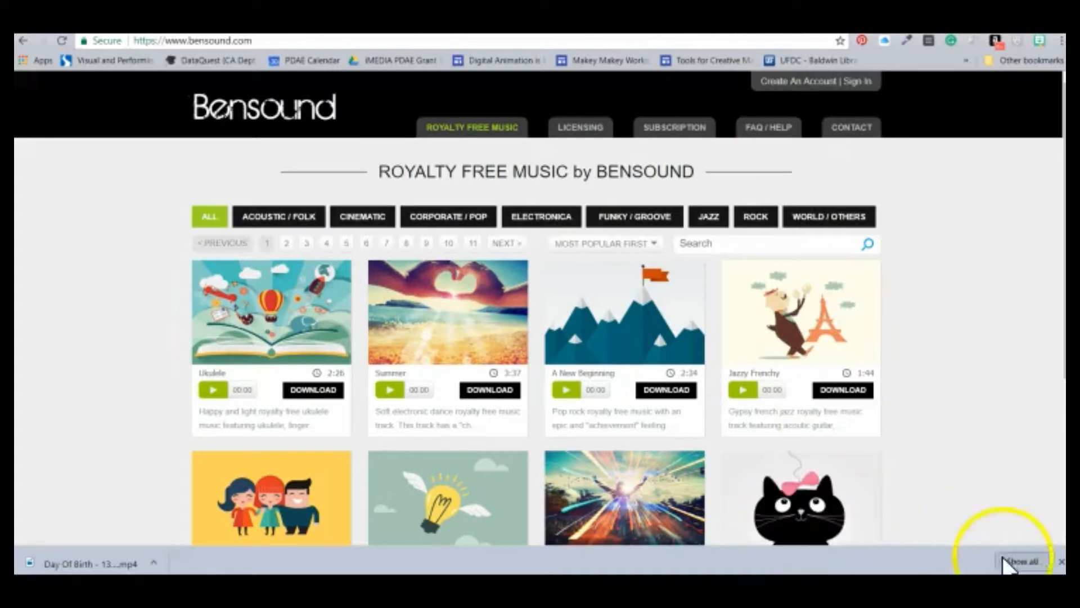
pyautogui.click(1061, 561)
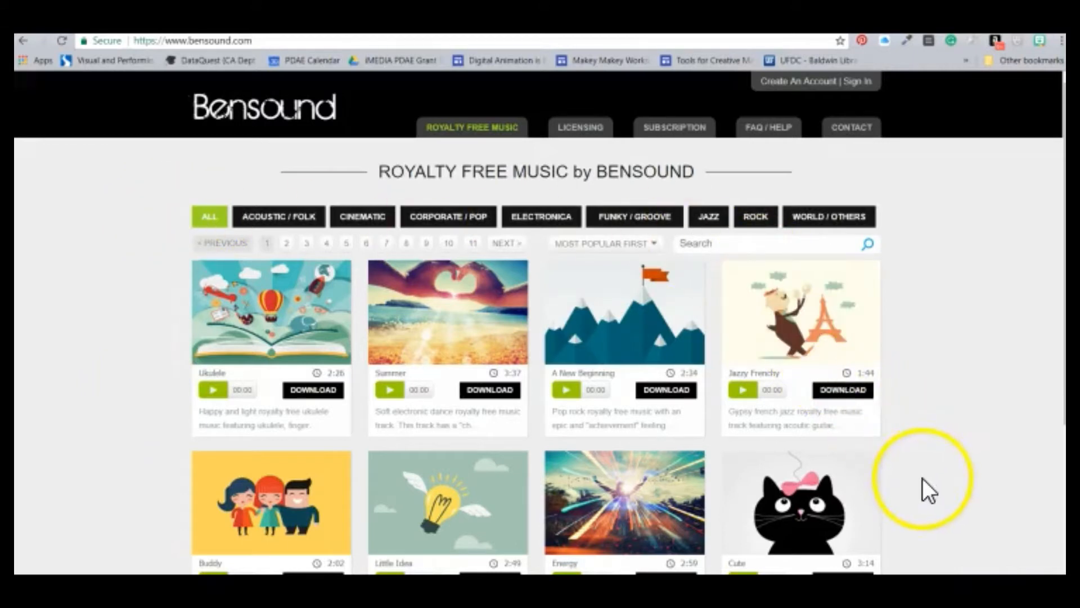
pyautogui.click(214, 390)
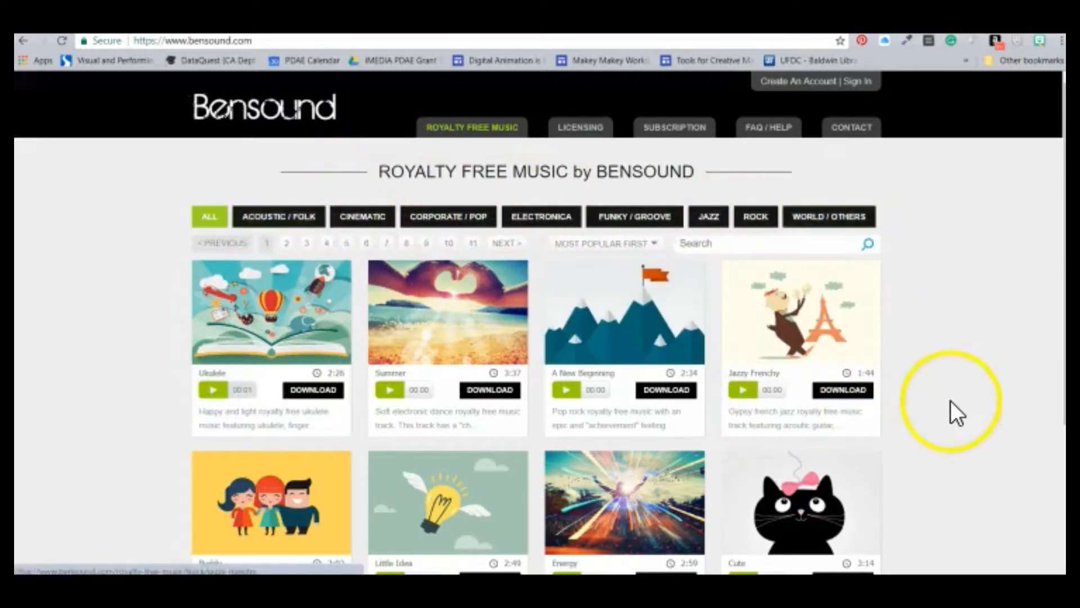
pyautogui.scroll(-2, 950, 401)
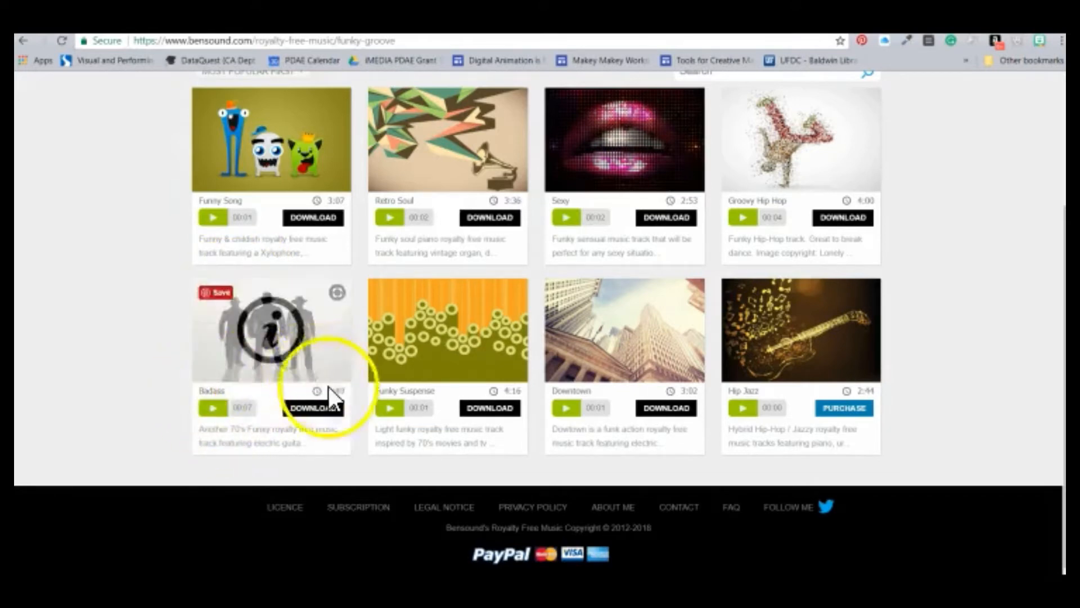
pyautogui.click(319, 410)
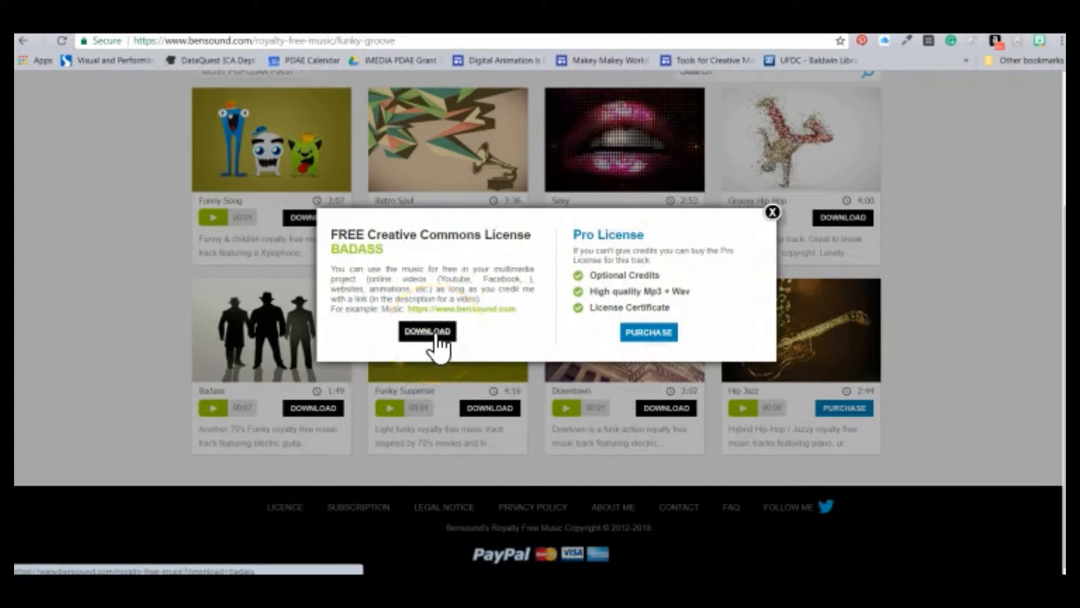
pyautogui.click(414, 324)
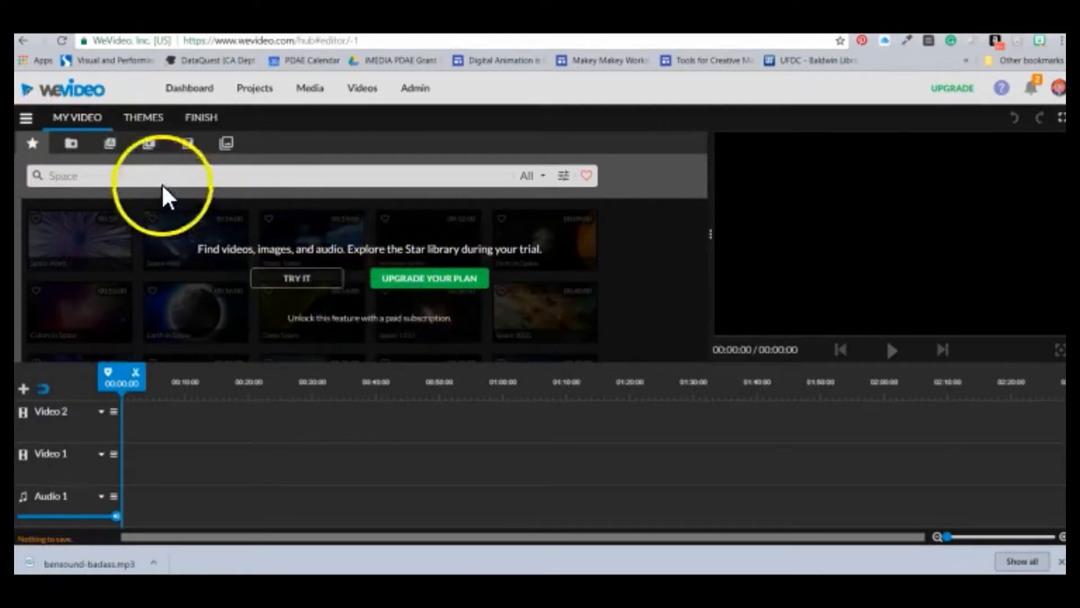
# Switch back to WeVideo and import the Day Of Birth - 13948 video from the Downloads folder into My media.
pyautogui.click(71, 144)
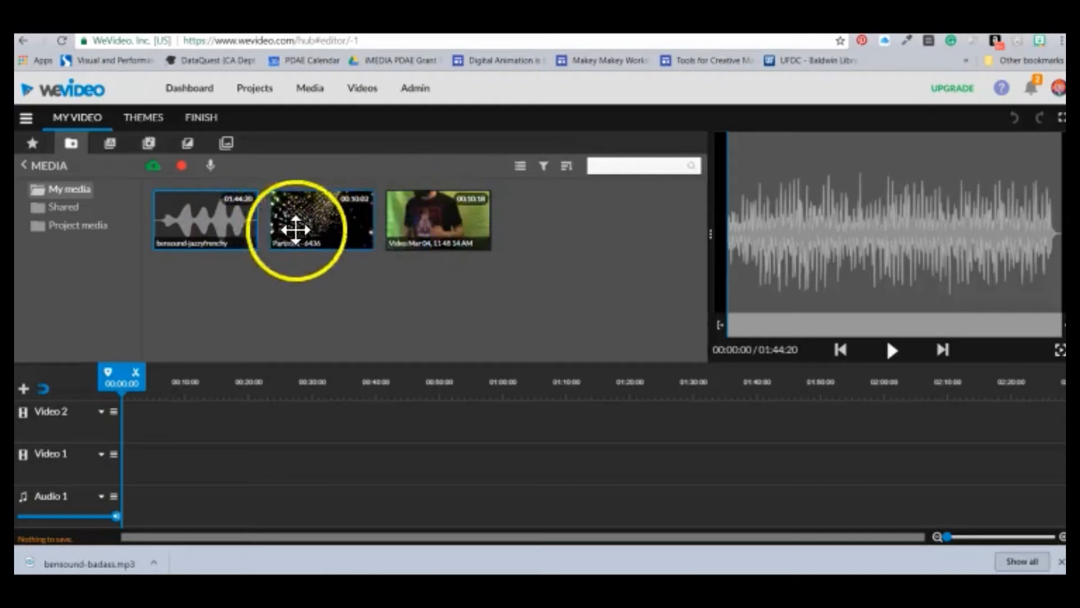
pyautogui.click(152, 167)
pyautogui.click(561, 326)
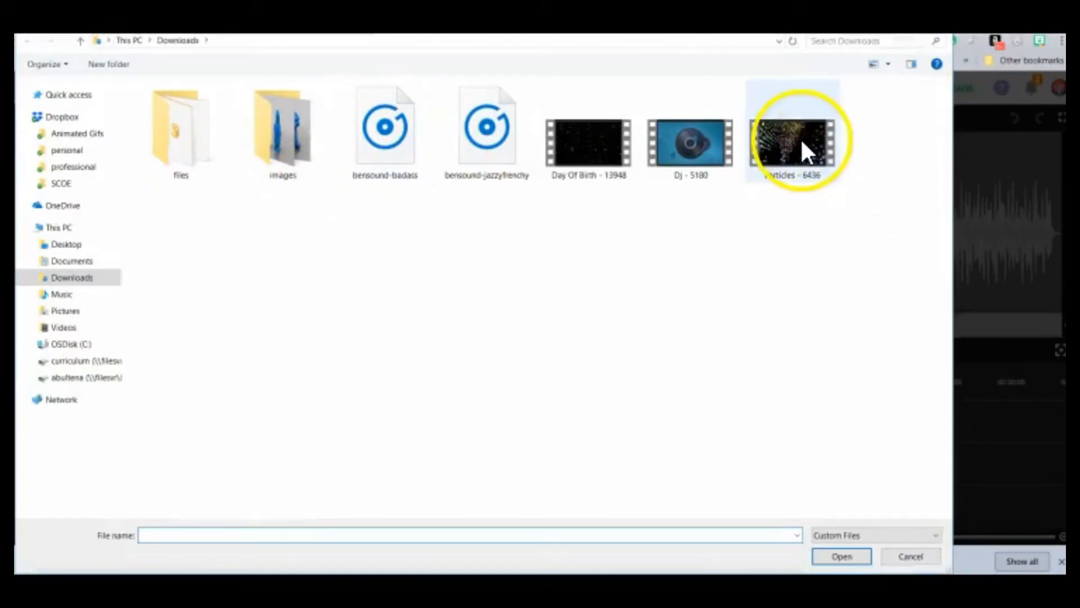
pyautogui.click(596, 162)
pyautogui.click(832, 557)
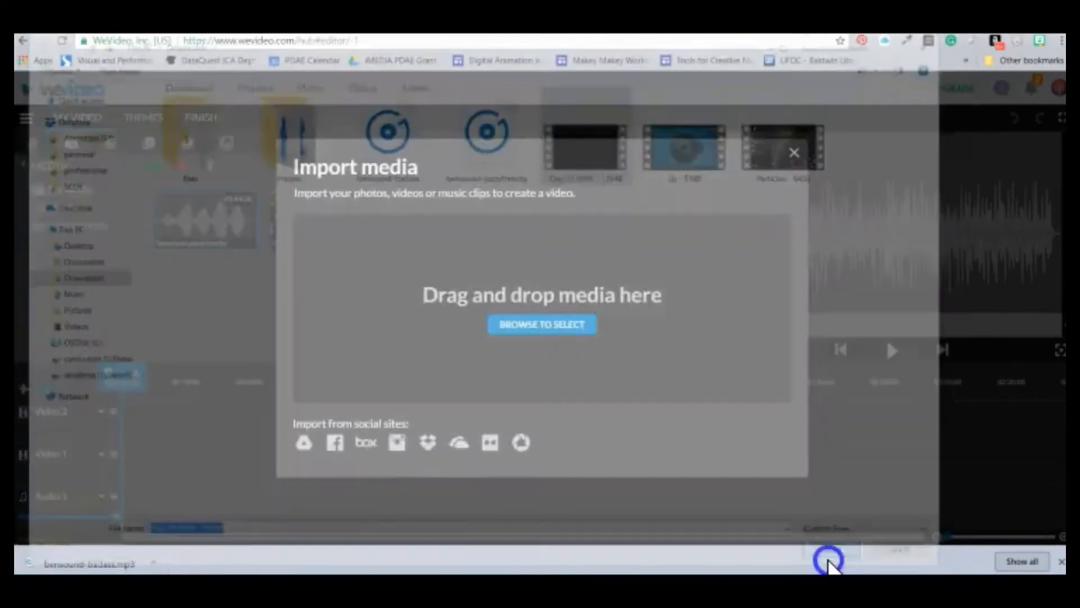
# Import the bensound-badass music file from the Downloads folder into the project's media.
pyautogui.click(148, 166)
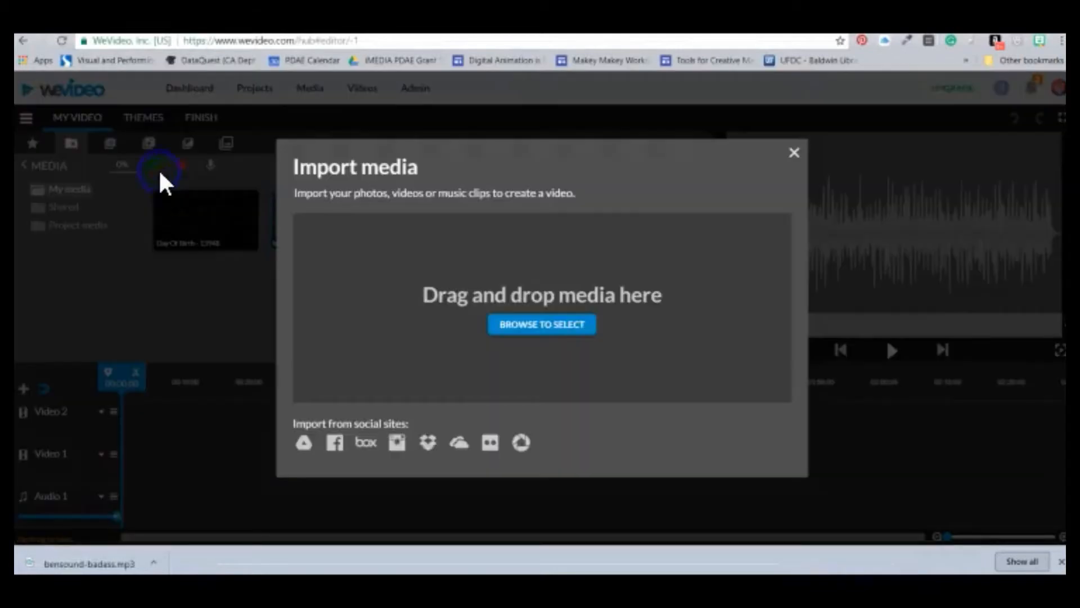
pyautogui.click(556, 323)
pyautogui.click(393, 160)
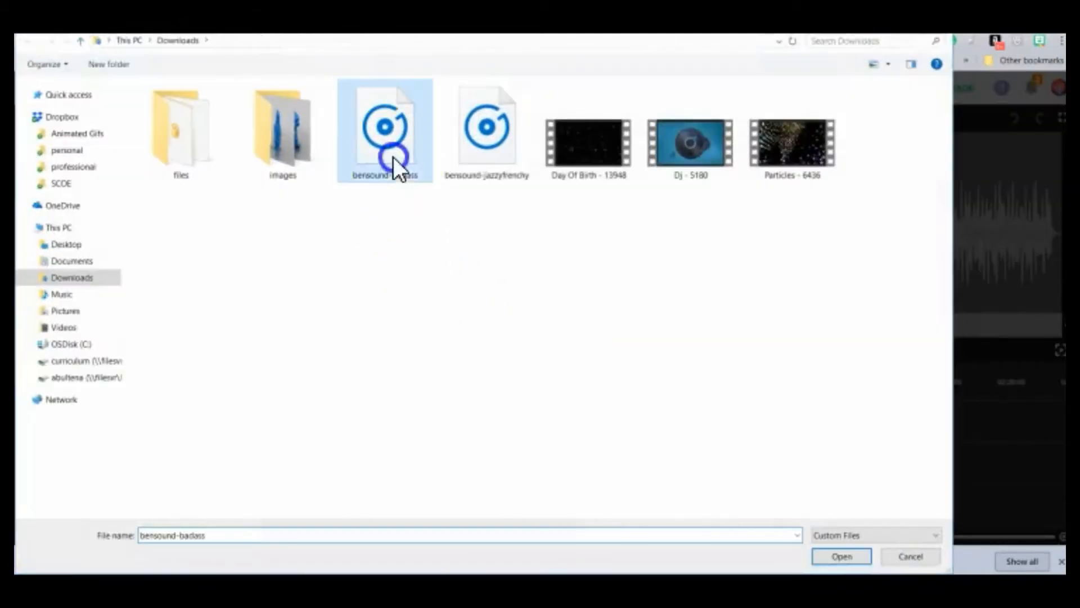
pyautogui.click(841, 558)
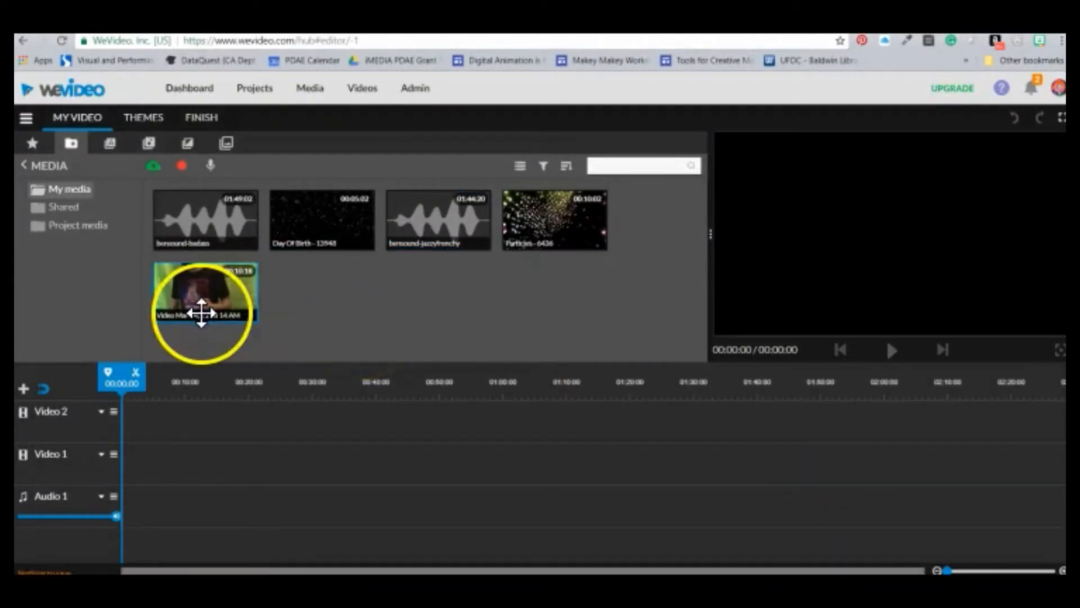
# Examine the files available for import in Dropbox's SCOE > Art Integration > green screen folder, then close the import dialog without adding any.
pyautogui.click(159, 171)
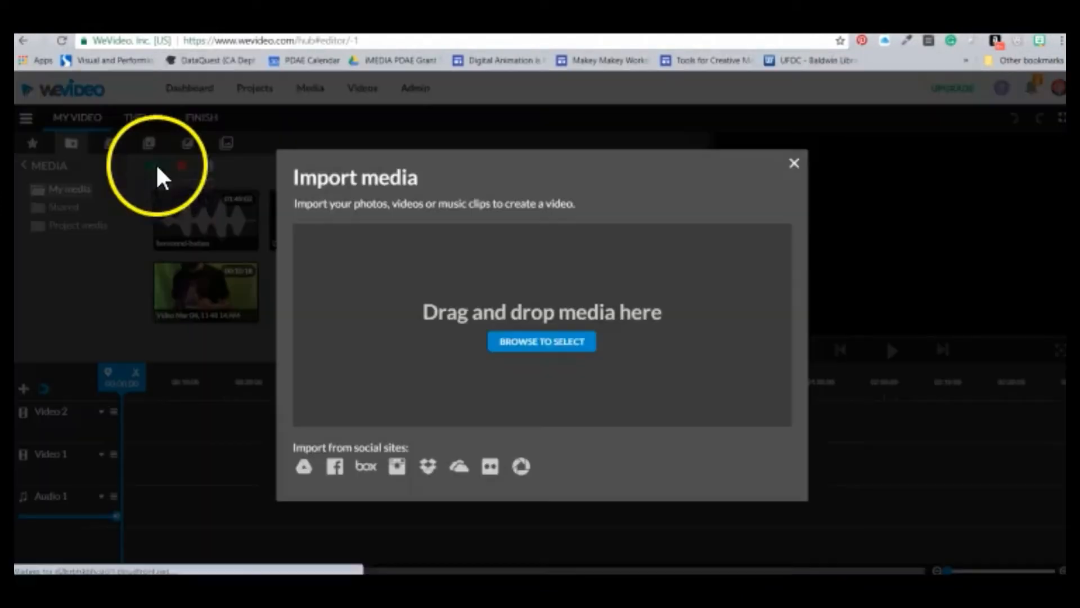
pyautogui.click(581, 346)
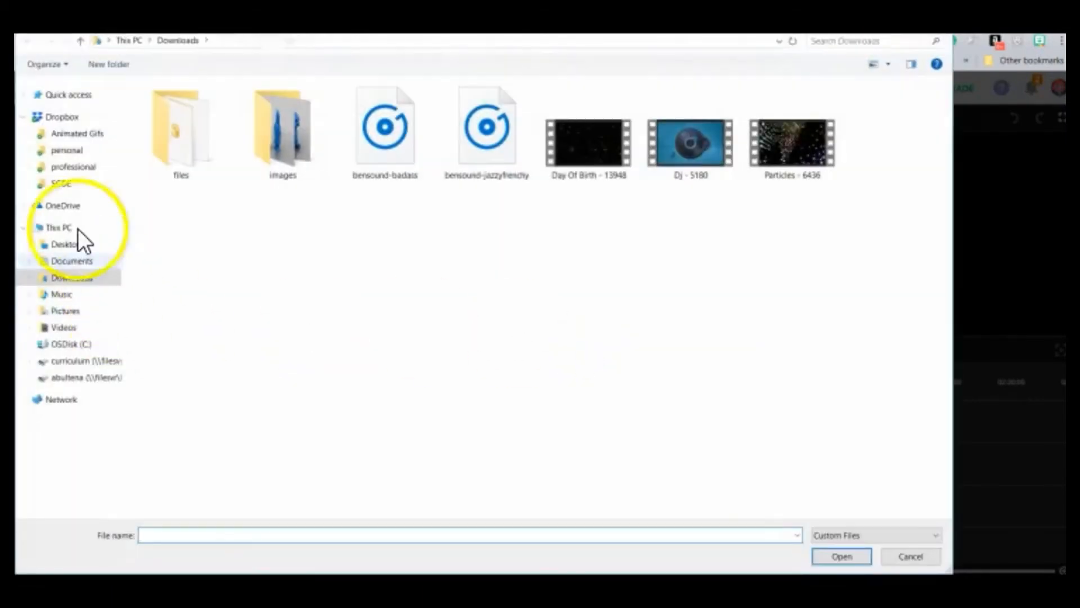
pyautogui.click(45, 183)
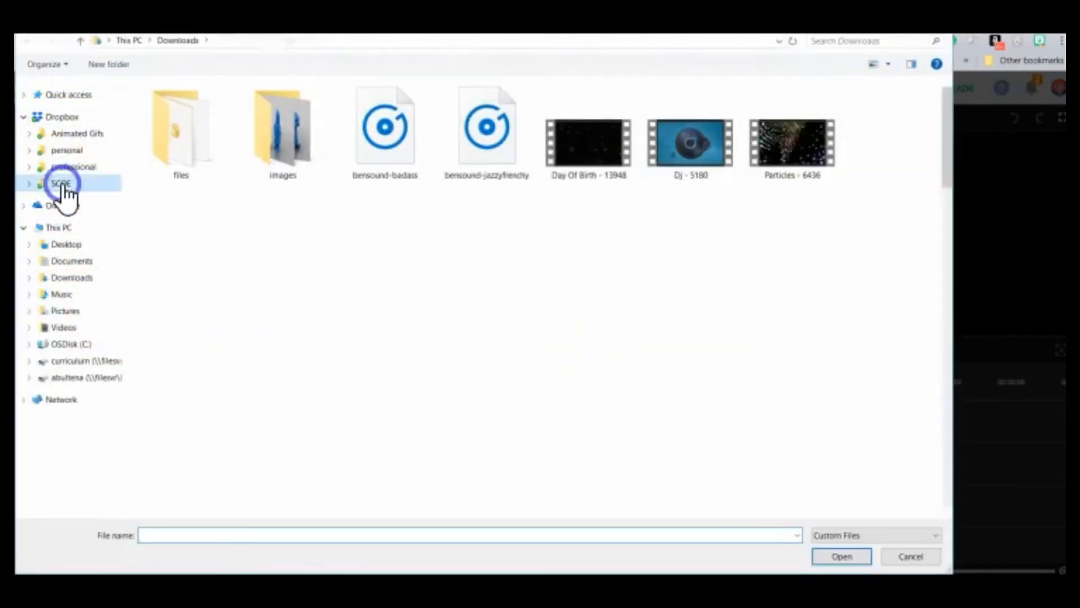
pyautogui.click(187, 224)
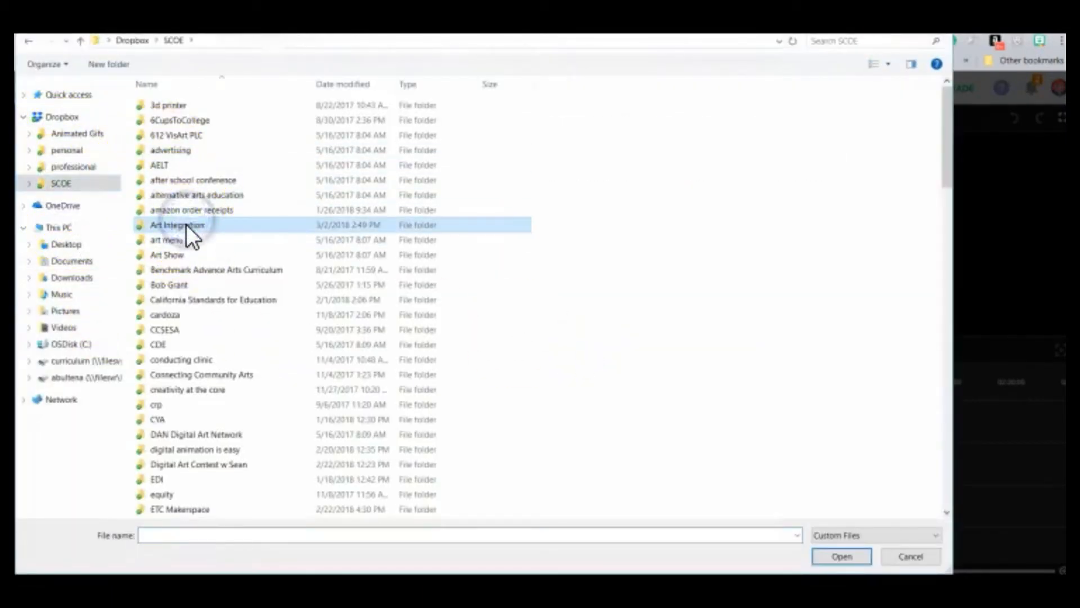
pyautogui.doubleClick(187, 224)
pyautogui.click(187, 329)
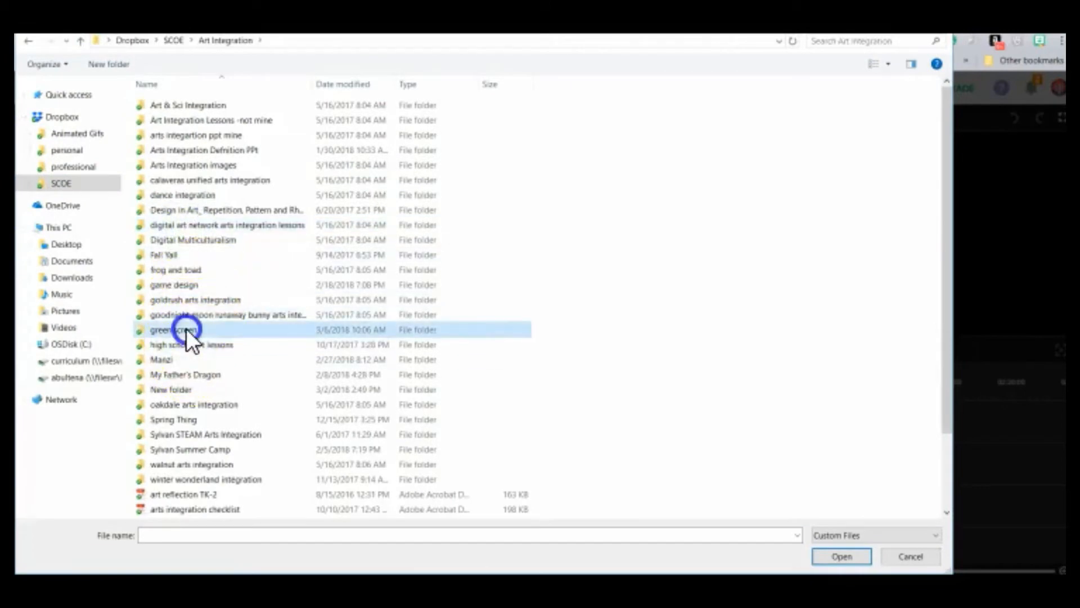
pyautogui.doubleClick(187, 329)
pyautogui.scroll(-10, 332, 503)
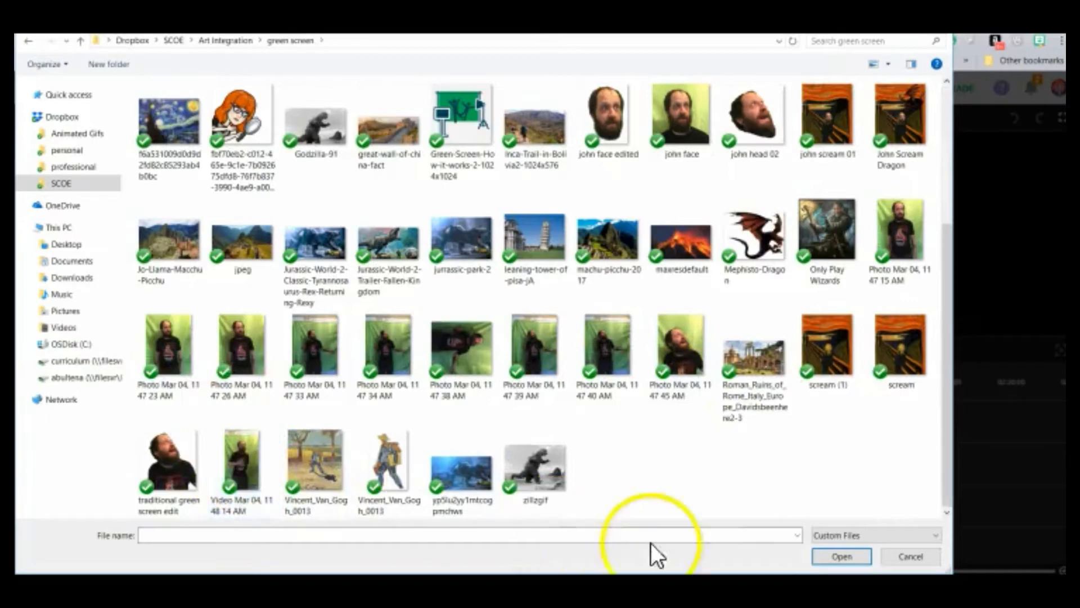
pyautogui.click(911, 557)
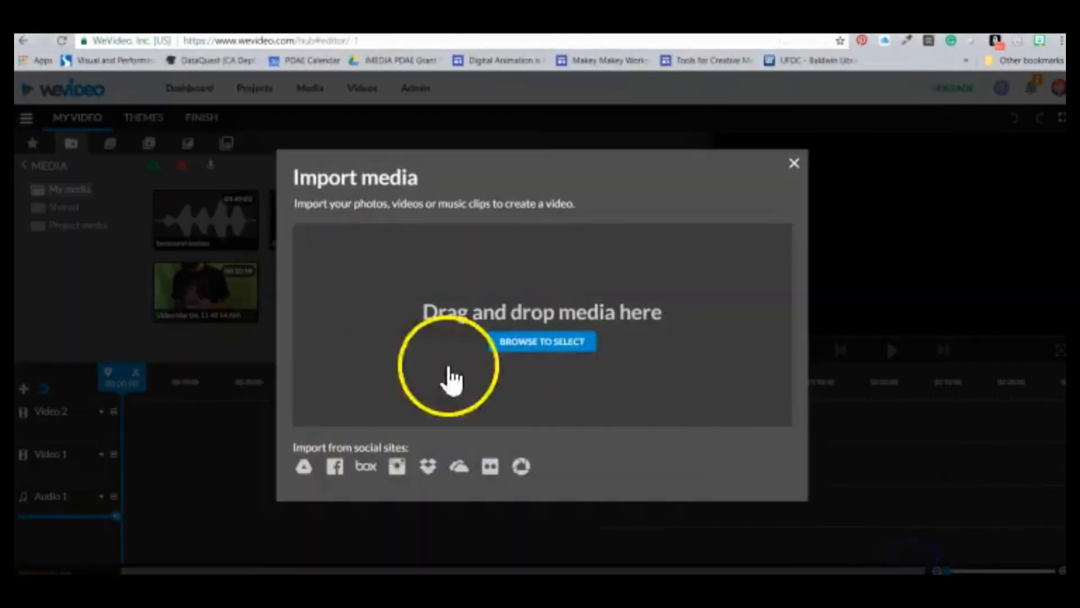
pyautogui.click(794, 167)
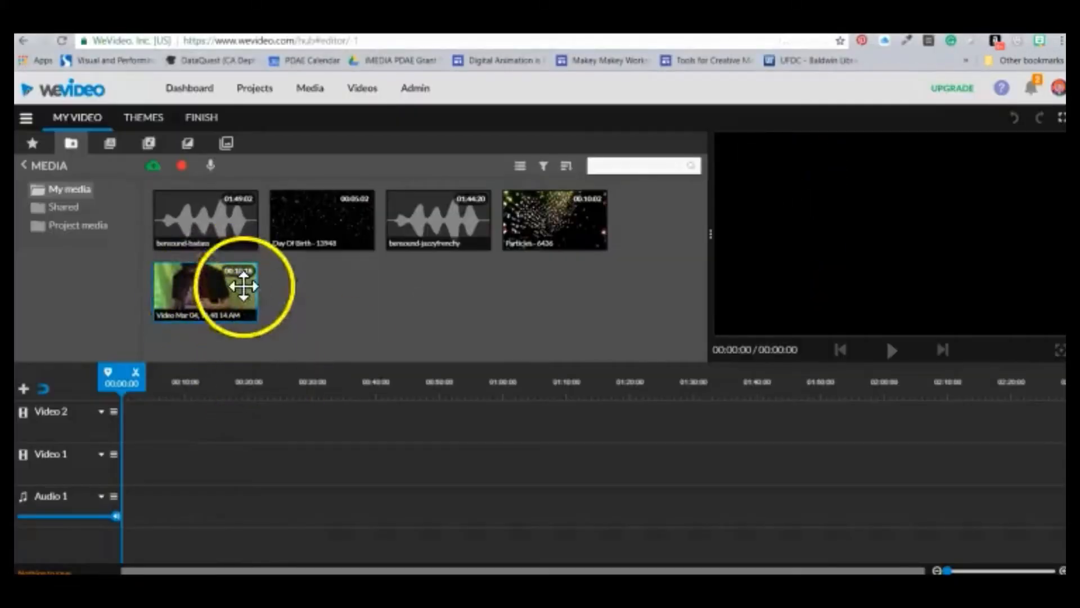
# Place the Mar 04 green screen clip at the start of Video 2 and the Day Of Birth - 13948 clip at the start of Video 1.
pyautogui.moveTo(205, 285); pyautogui.dragTo(129, 417)
pyautogui.click(336, 424)
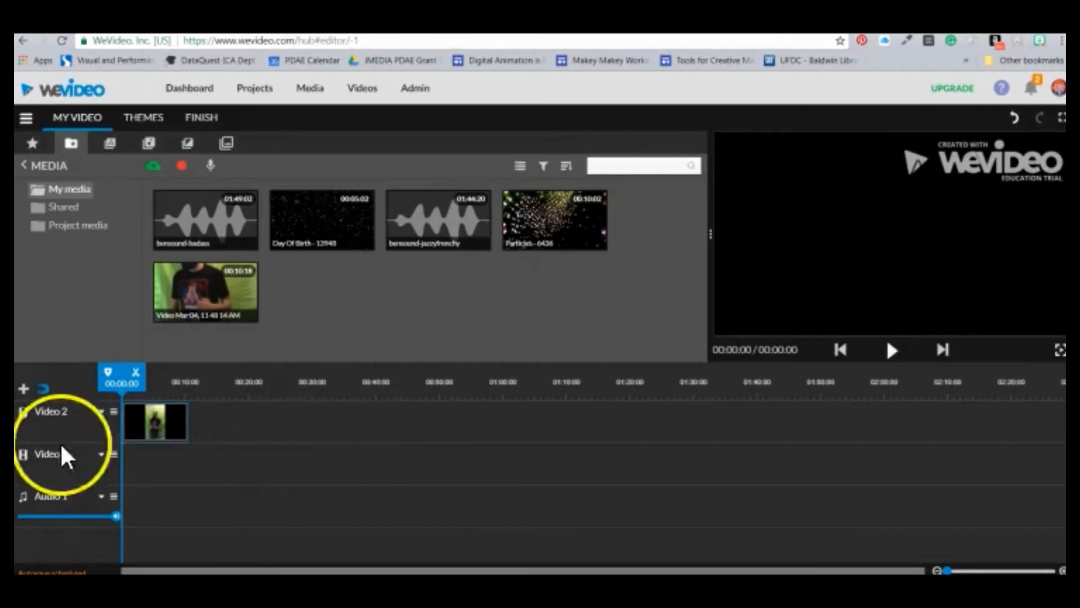
pyautogui.click(317, 215)
pyautogui.moveTo(317, 216); pyautogui.dragTo(138, 471)
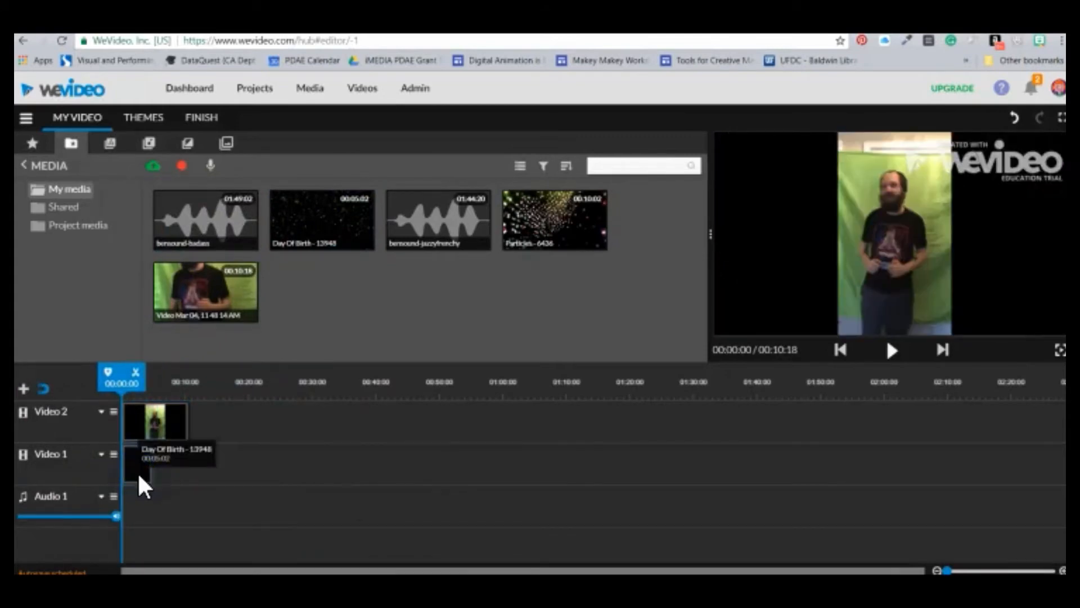
# Add two more Day Of Birth - 13948 copies end to end on Video 1 and place bensound-badass at the start of Audio 1.
pyautogui.moveTo(315, 217); pyautogui.dragTo(203, 465)
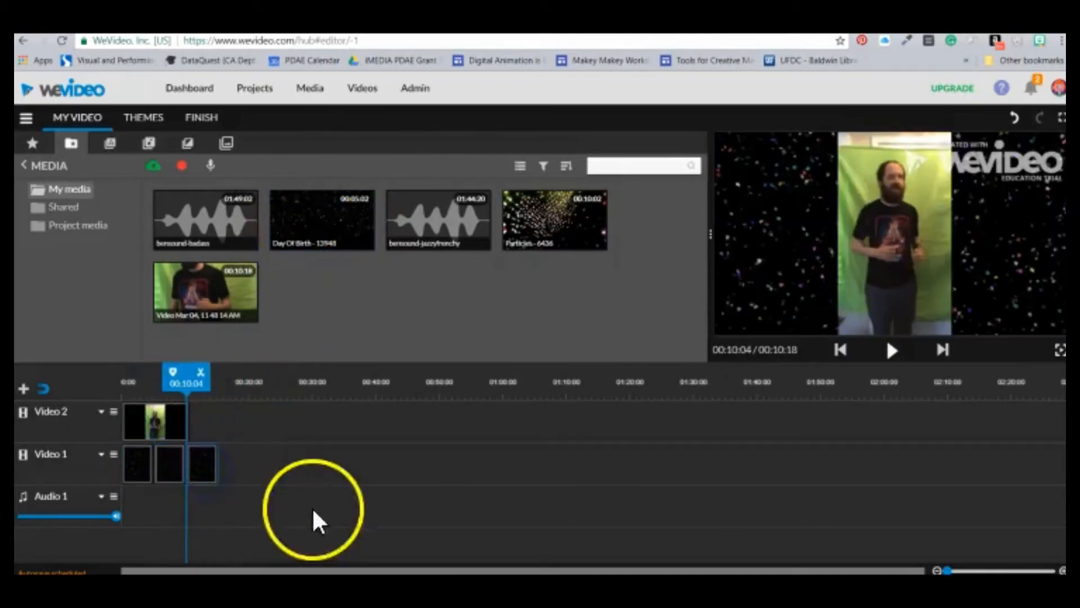
pyautogui.moveTo(181, 226); pyautogui.dragTo(134, 506)
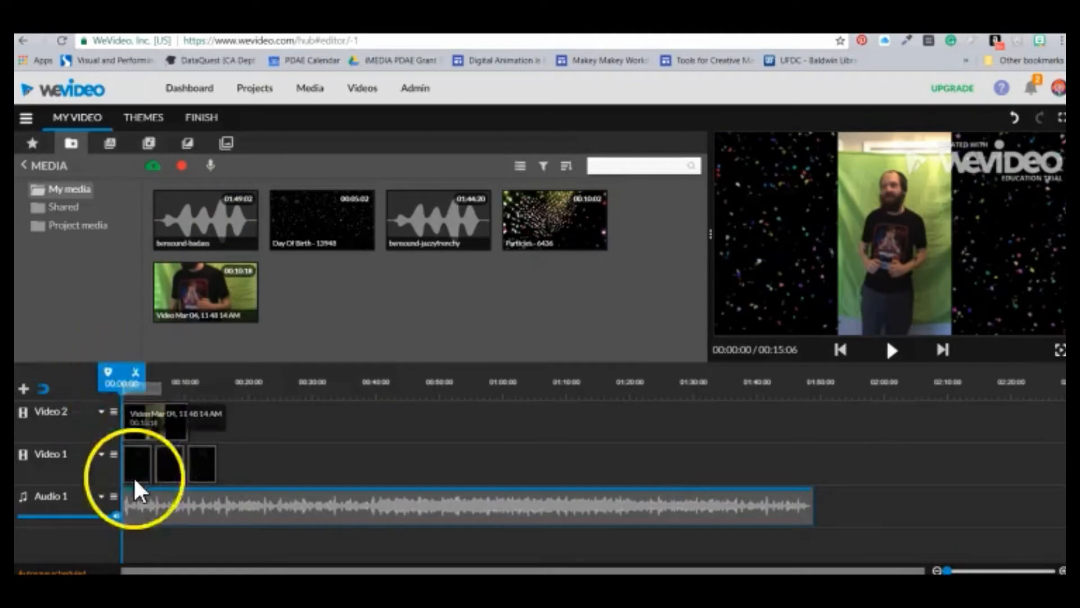
# Split the green screen clip and the music track at 00:10:03.
pyautogui.moveTo(119, 395)
pyautogui.mouseDown()
pyautogui.moveTo(122, 373)
pyautogui.moveTo(180, 371)
pyautogui.mouseUp()
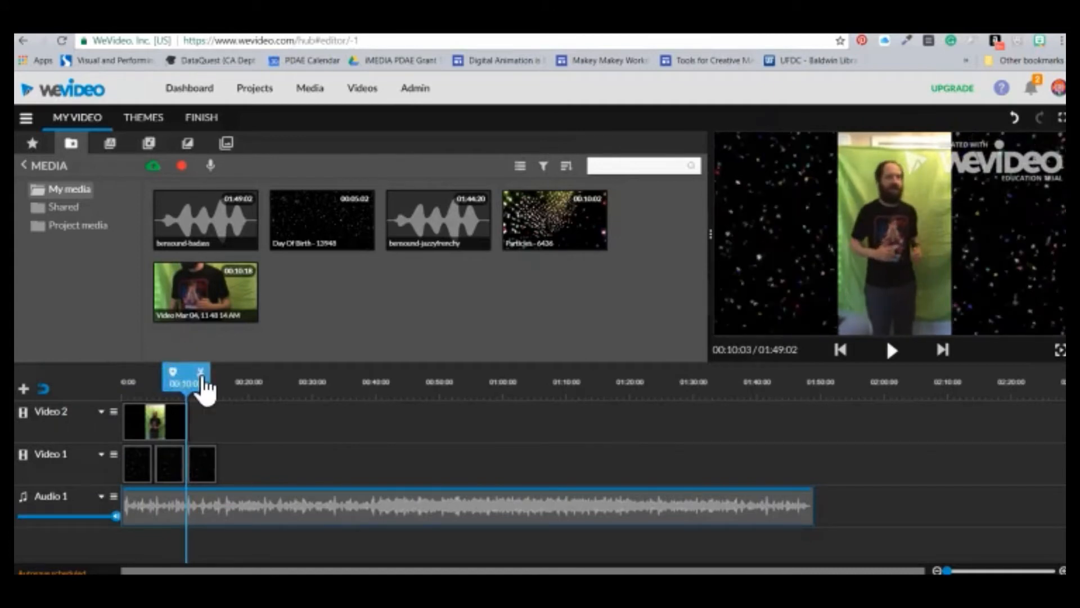
pyautogui.click(200, 374)
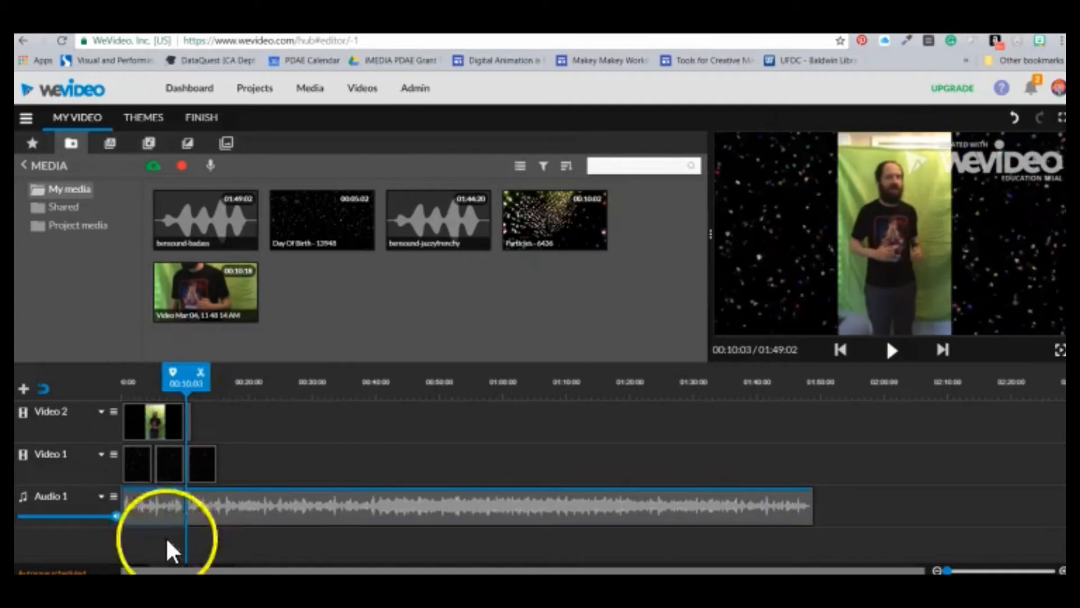
pyautogui.moveTo(185, 379); pyautogui.dragTo(162, 376)
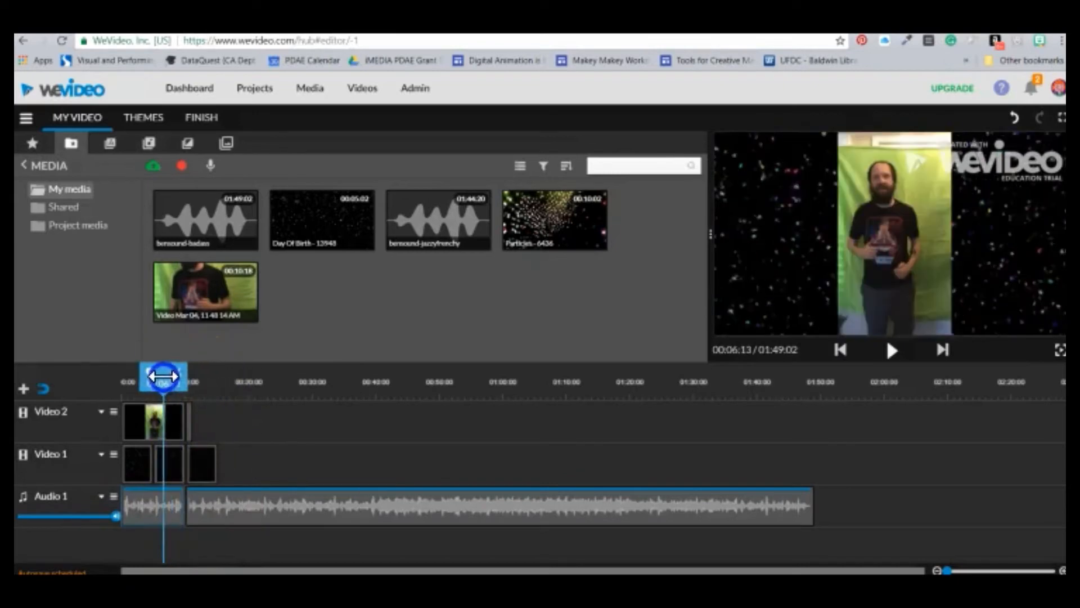
# Delete the music remainder, the third background clip and the green screen leftover after the cut, and return the playhead to the start.
pyautogui.click(267, 501)
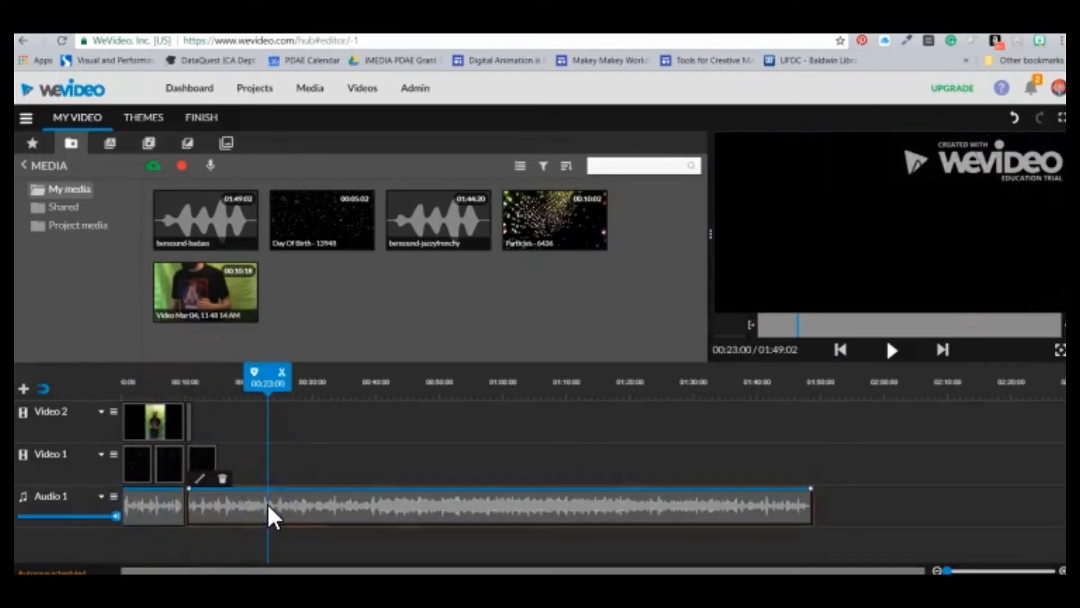
pyautogui.press('Delete')
pyautogui.click(198, 476)
pyautogui.press('Delete')
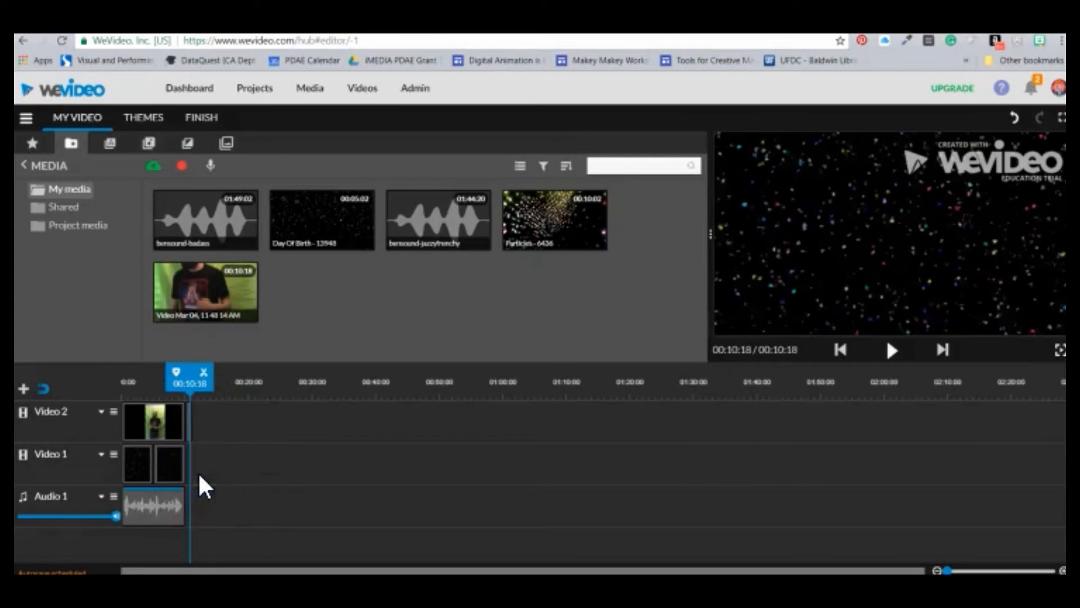
pyautogui.moveTo(188, 434); pyautogui.dragTo(185, 434)
pyautogui.moveTo(187, 396); pyautogui.dragTo(113, 379)
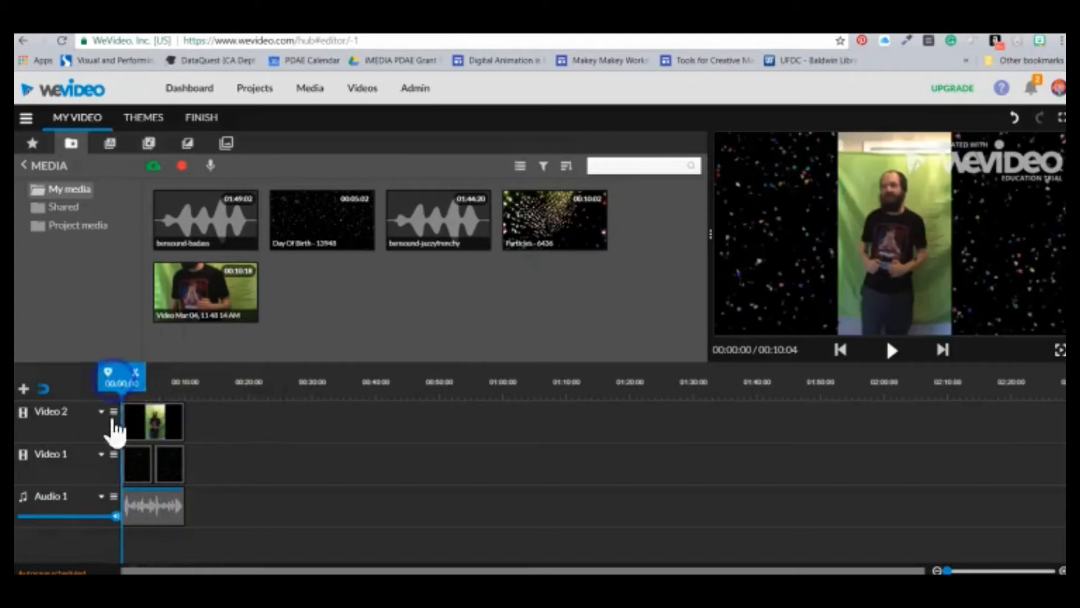
# Open the Video 2 green screen clip for editing and key out its green backdrop by sampling color 9cac5e with Color Keying.
pyautogui.click(132, 409)
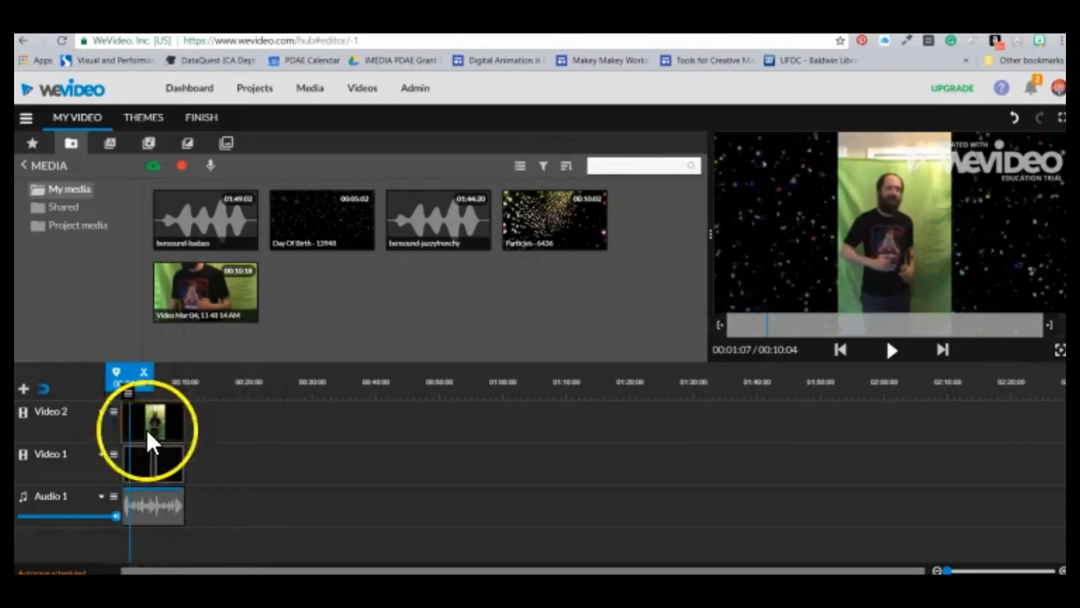
pyautogui.moveTo(131, 396)
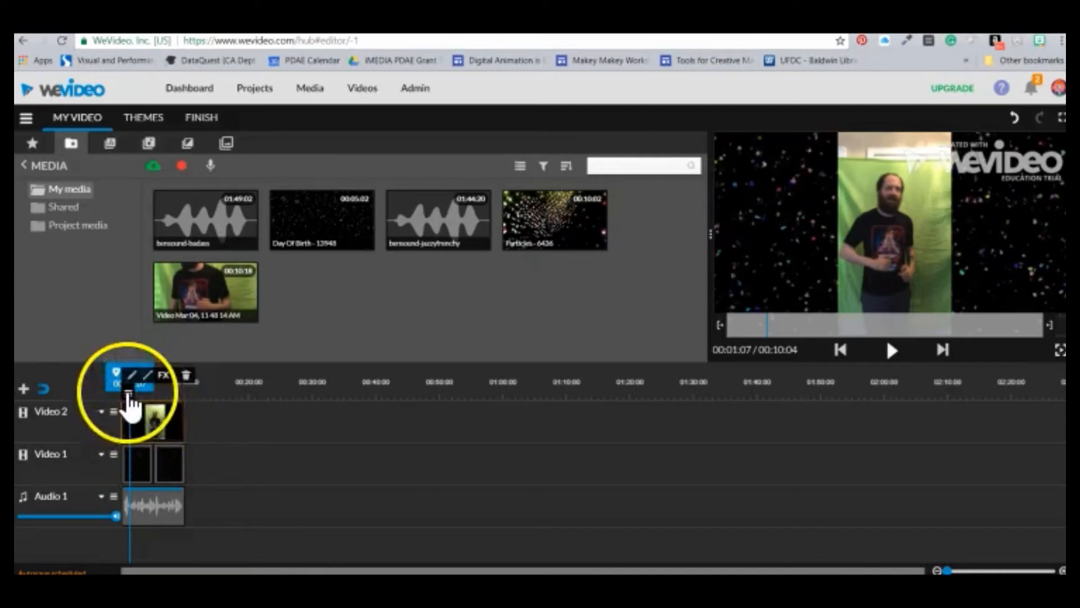
pyautogui.click(132, 375)
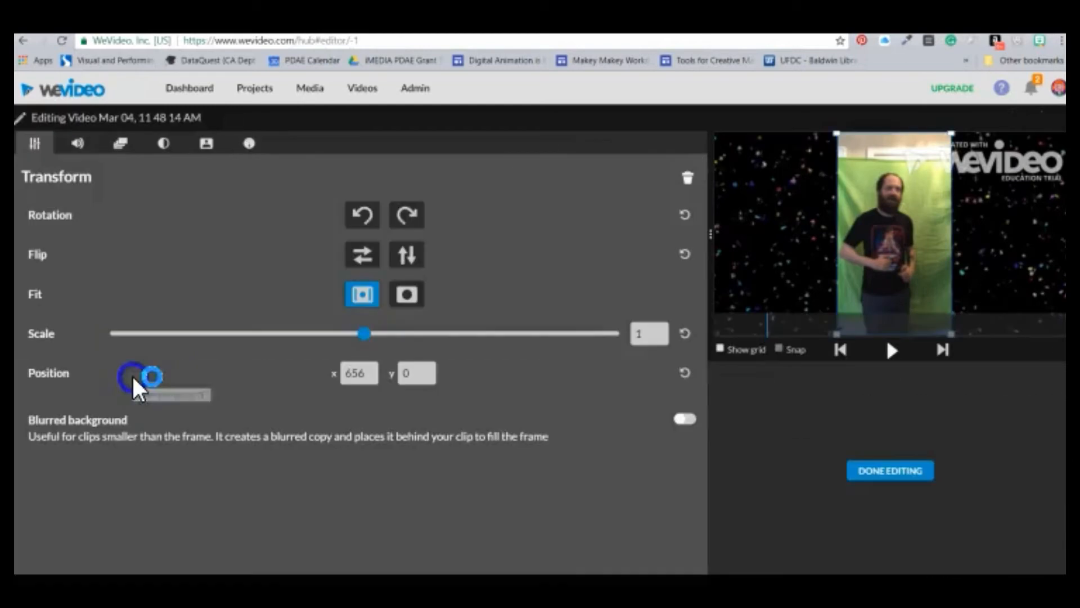
pyautogui.click(201, 389)
pyautogui.click(920, 217)
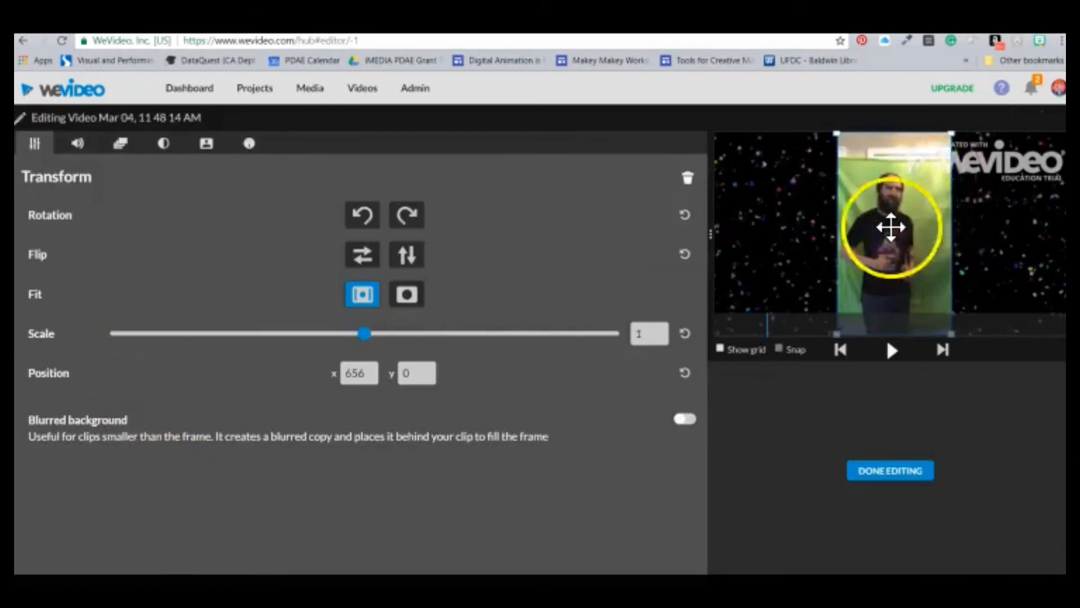
pyautogui.click(206, 145)
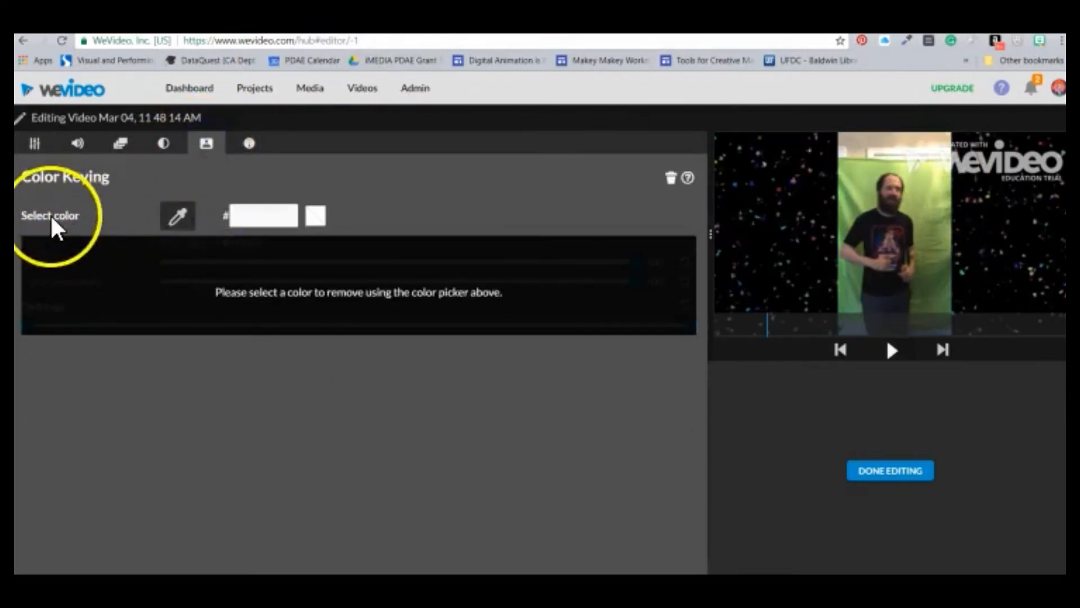
pyautogui.click(178, 220)
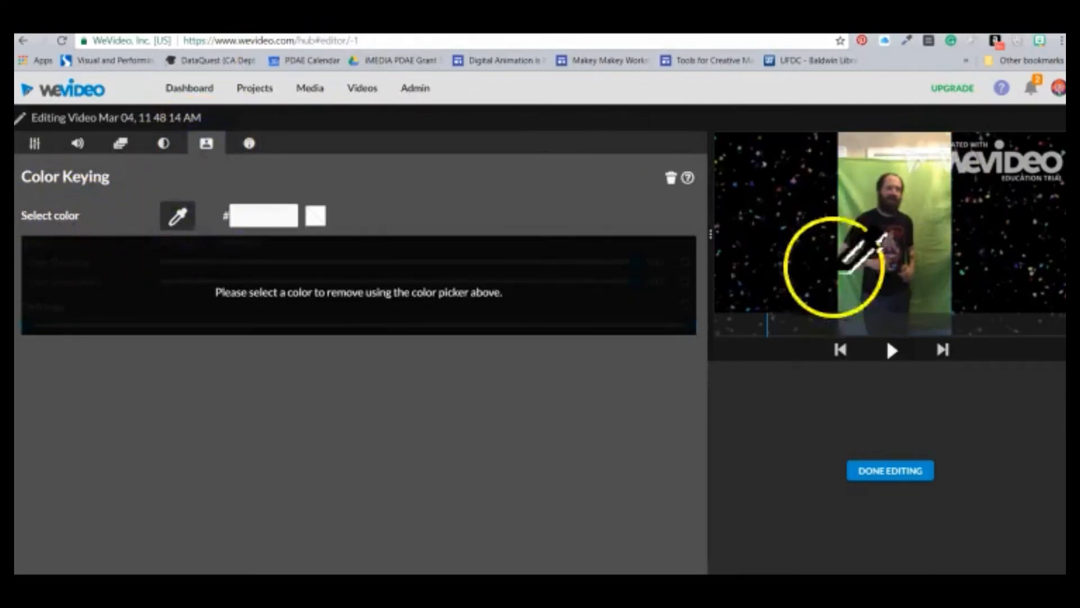
pyautogui.click(911, 206)
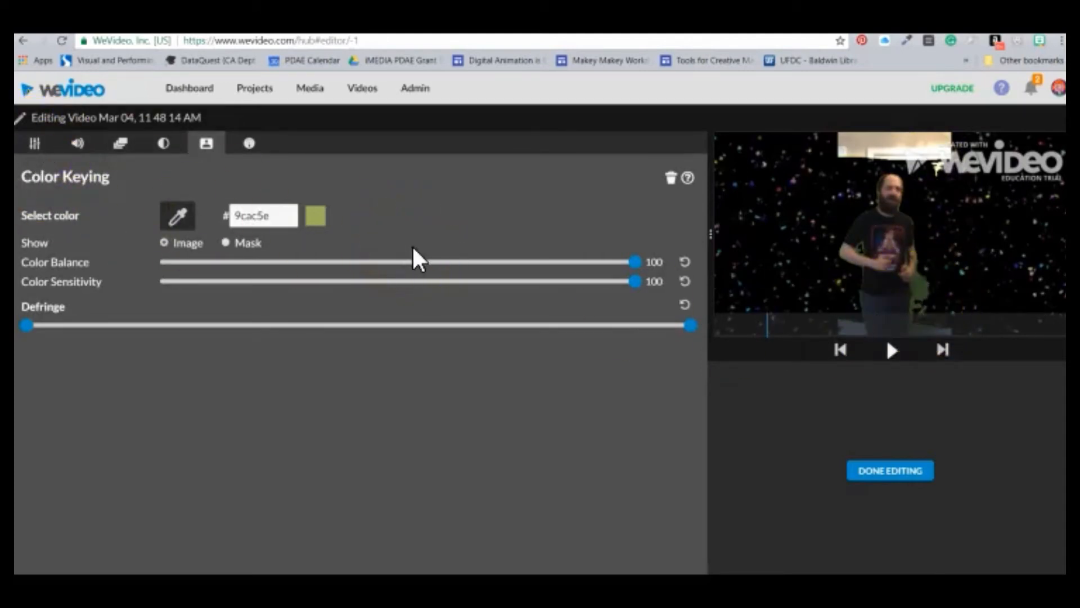
# Try reducing the key's Color Balance to about 79 and restore it to 100.
pyautogui.click(630, 265)
pyautogui.moveTo(572, 262); pyautogui.dragTo(487, 261)
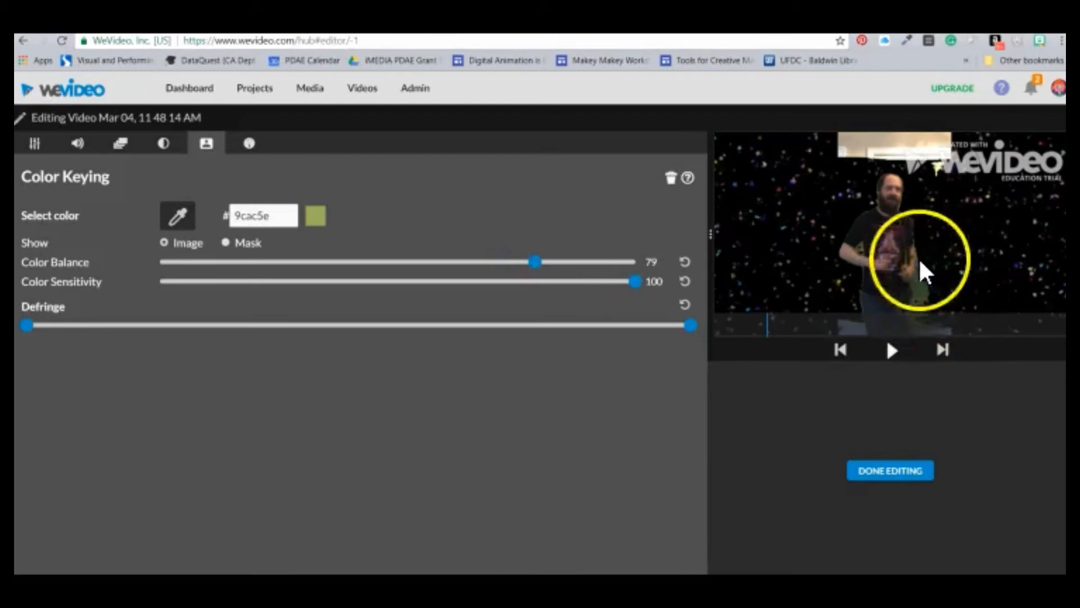
pyautogui.click(489, 260)
pyautogui.moveTo(649, 257); pyautogui.dragTo(650, 259)
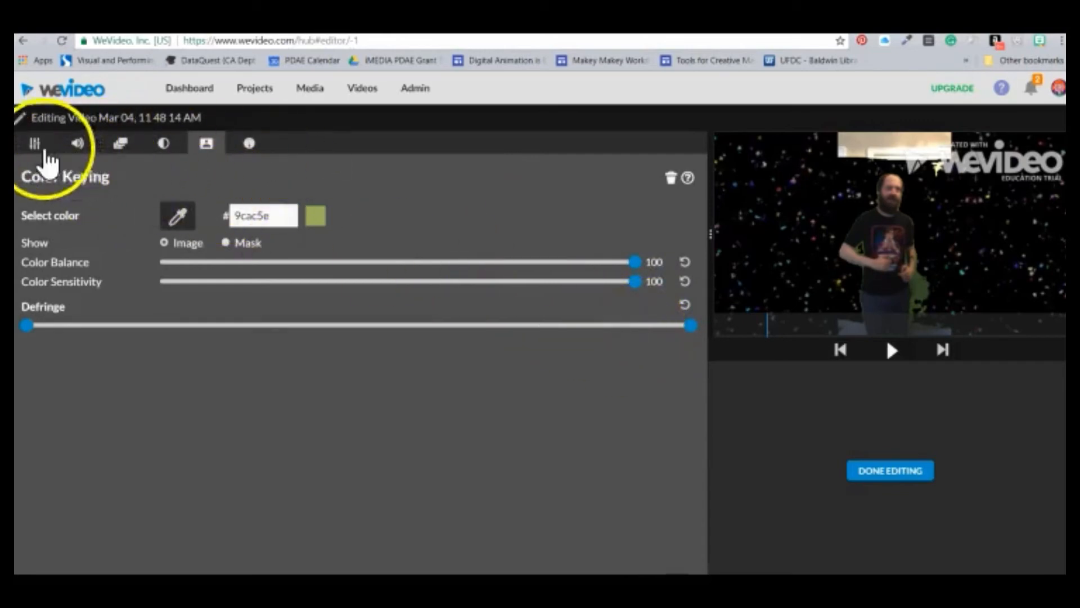
# Scale the green screen clip to 1.48, move it to x 92, y -292, and finish editing it.
pyautogui.click(35, 145)
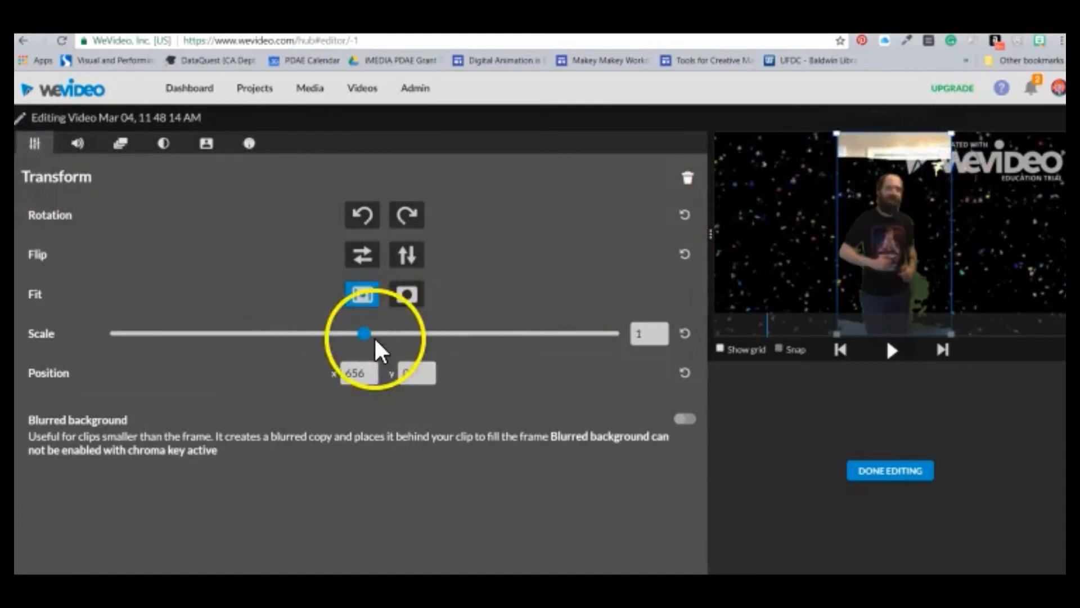
pyautogui.moveTo(376, 334); pyautogui.dragTo(385, 337)
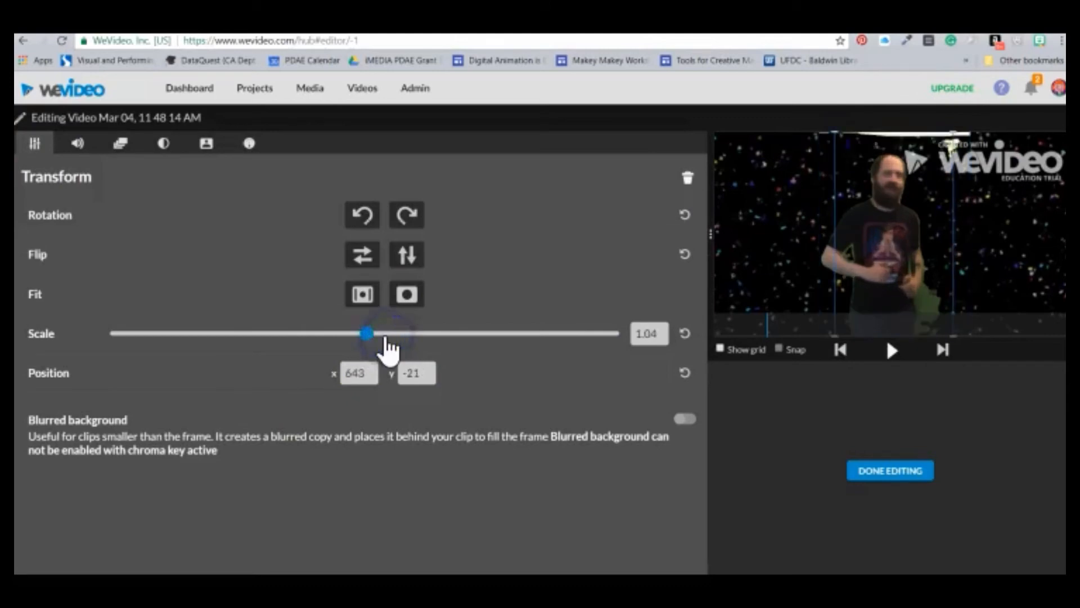
pyautogui.click(409, 335)
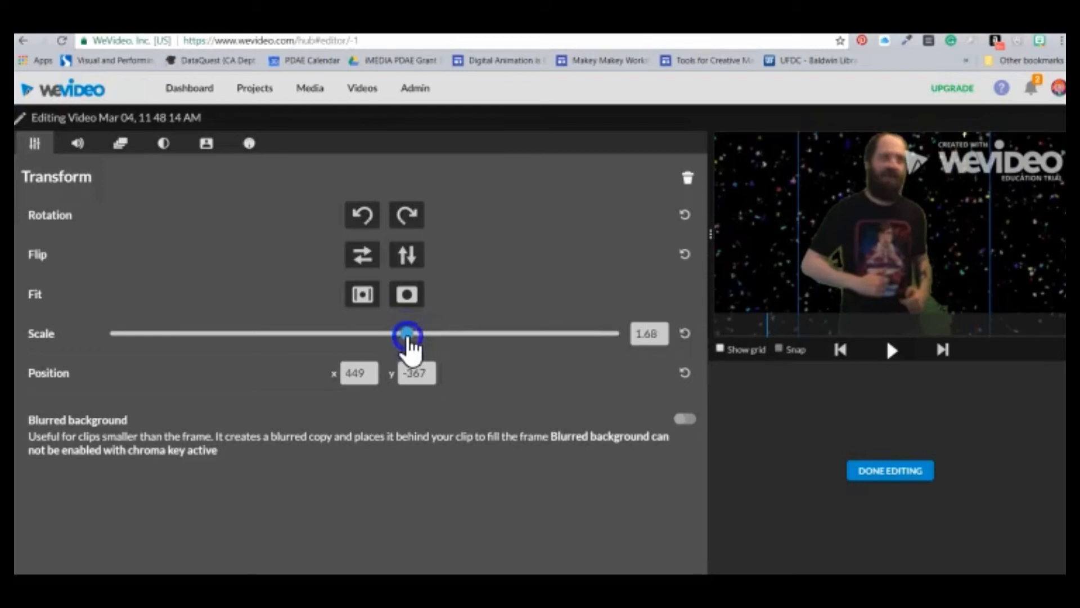
pyautogui.moveTo(396, 340); pyautogui.dragTo(395, 336)
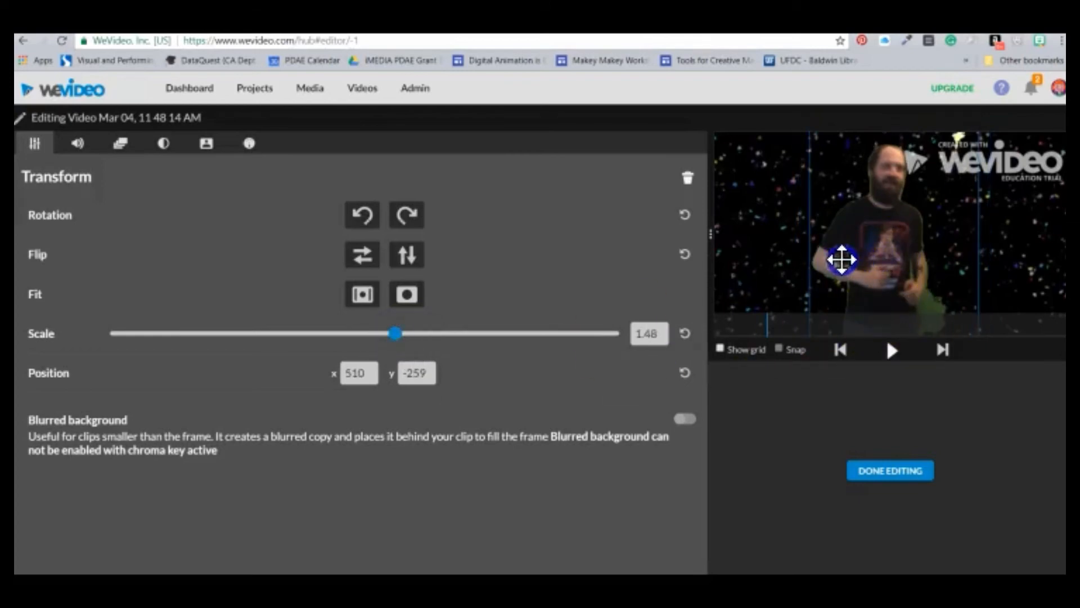
pyautogui.moveTo(801, 258)
pyautogui.mouseDown()
pyautogui.moveTo(786, 265)
pyautogui.moveTo(801, 251)
pyautogui.mouseUp()
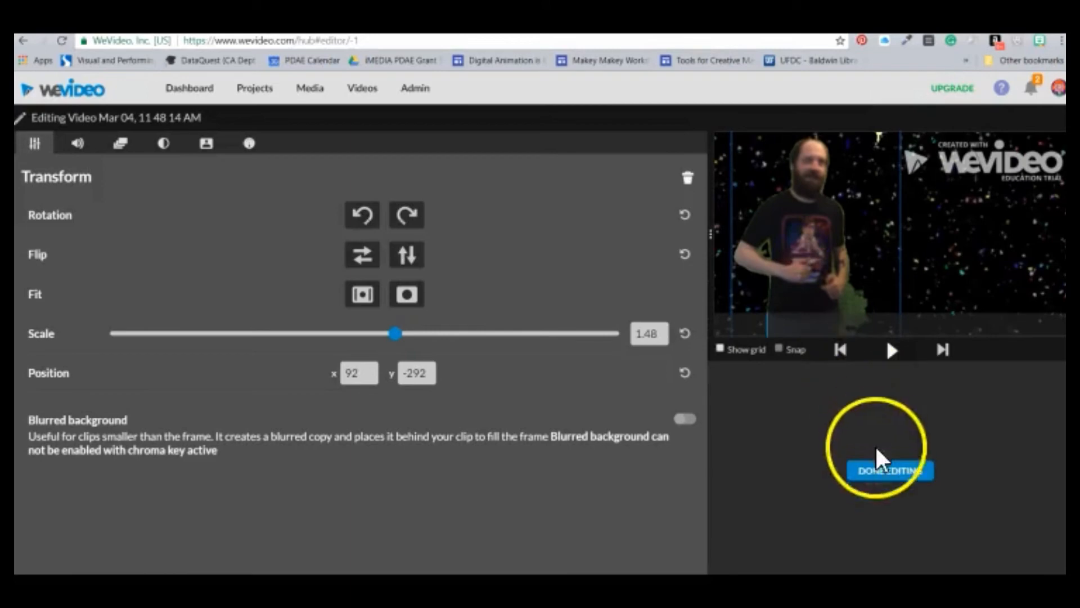
pyautogui.click(879, 472)
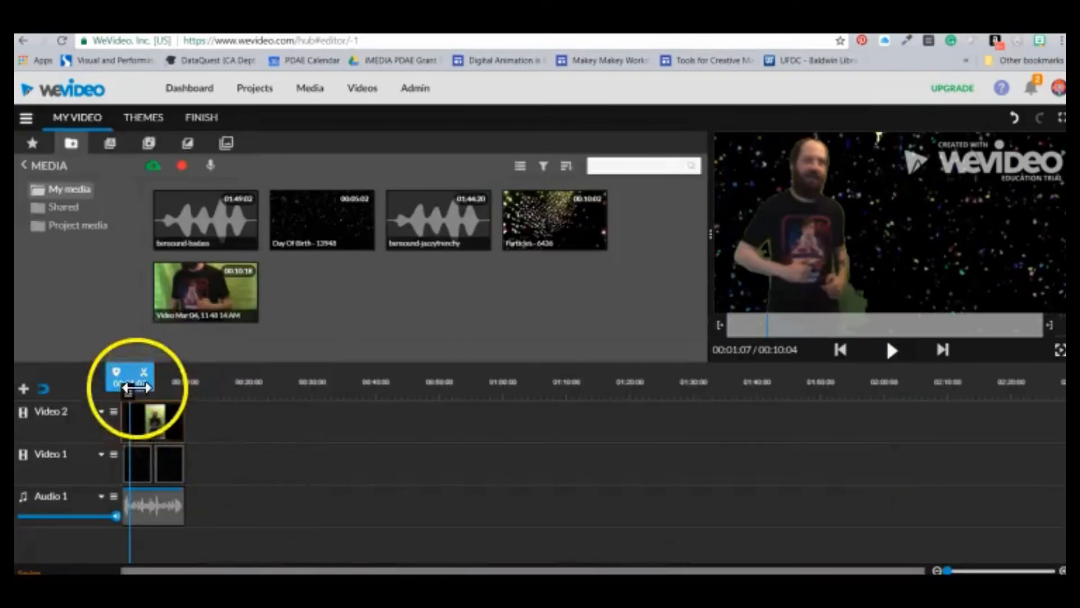
# Play back the first seconds of the composited video from the start and stop the preview.
pyautogui.moveTo(136, 370); pyautogui.dragTo(122, 371)
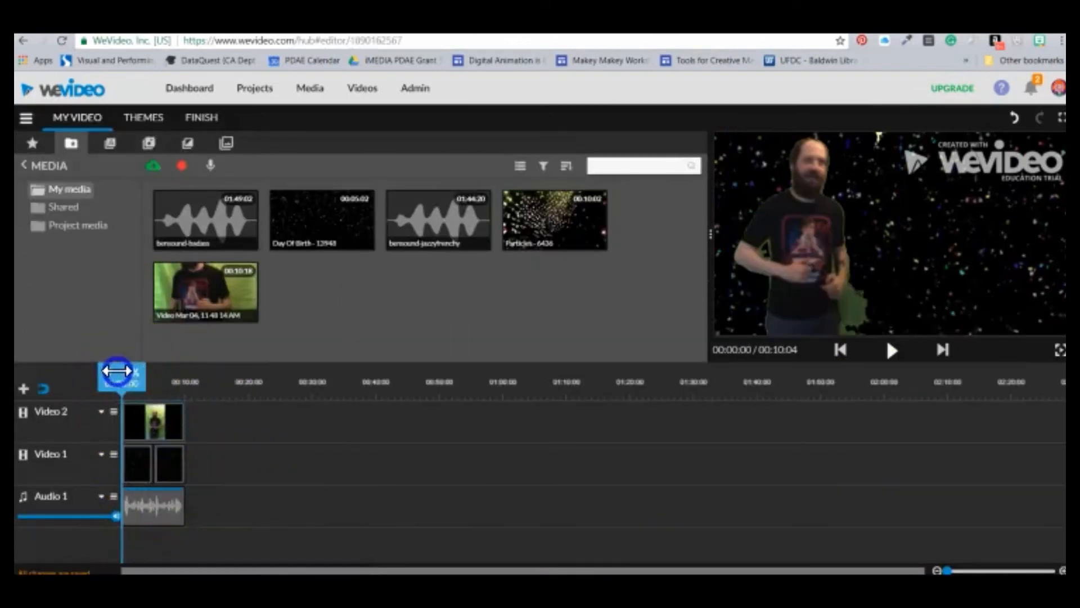
pyautogui.click(892, 351)
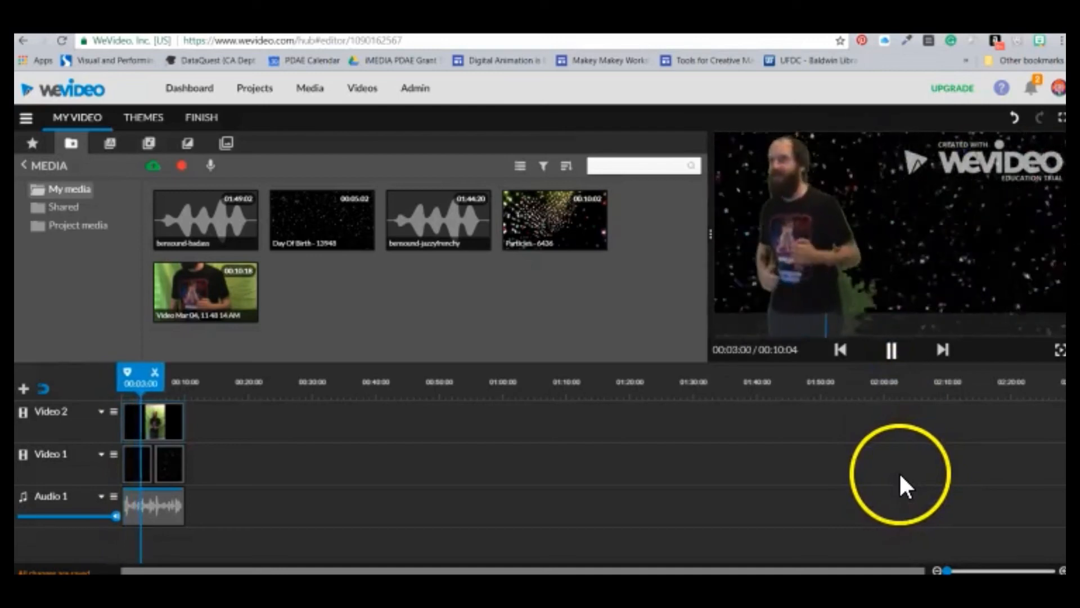
pyautogui.press('space')
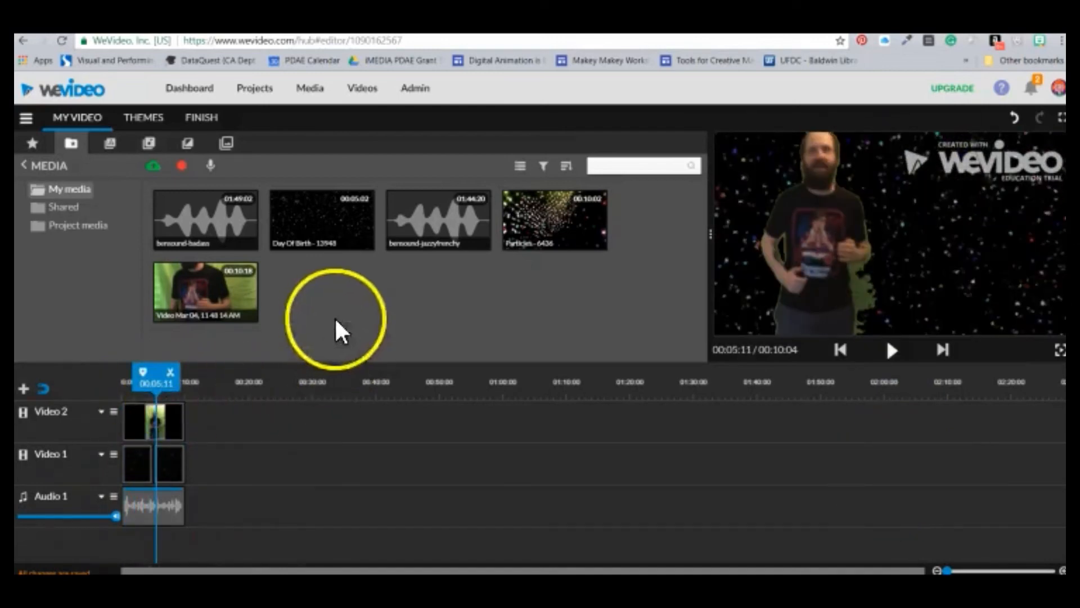
# Apply an audio fade of 1 second in and 1 second out to the music clip on Audio 1.
pyautogui.click(170, 510)
pyautogui.click(128, 480)
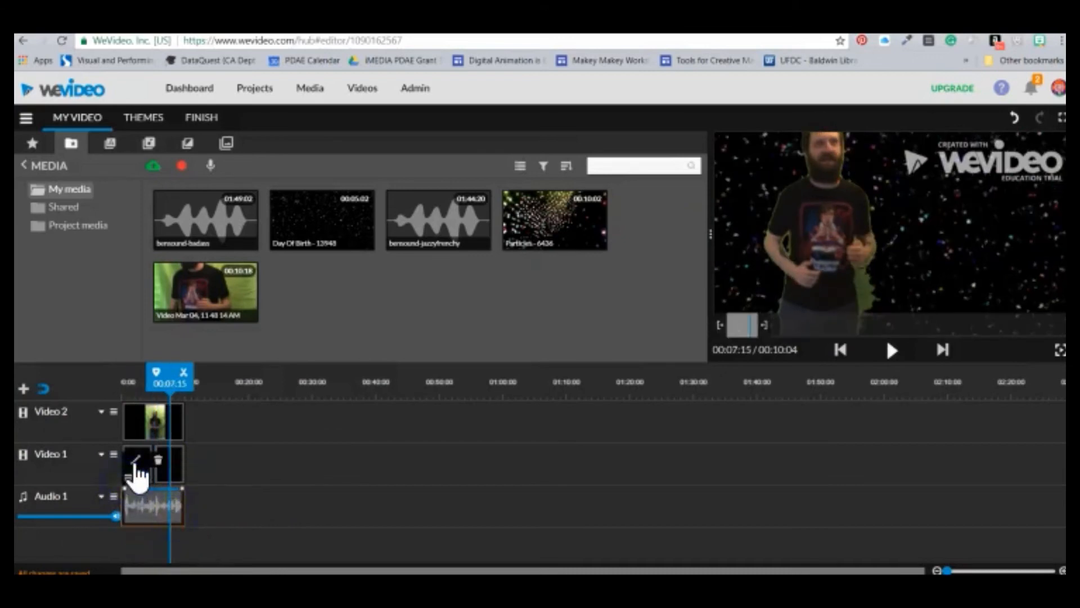
pyautogui.click(136, 461)
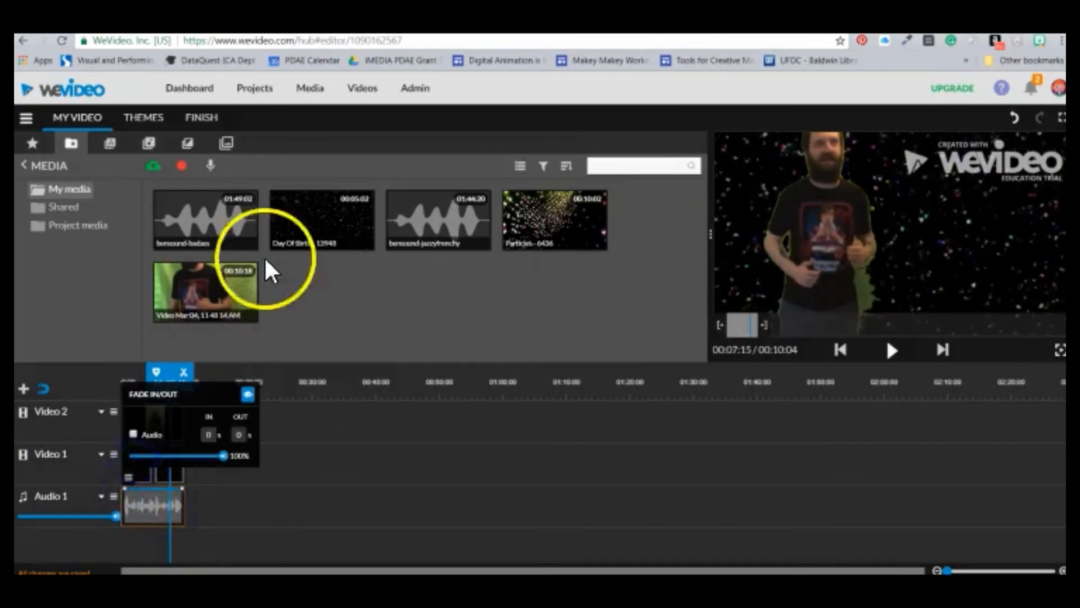
pyautogui.write('1')
pyautogui.click(151, 432)
pyautogui.click(209, 435)
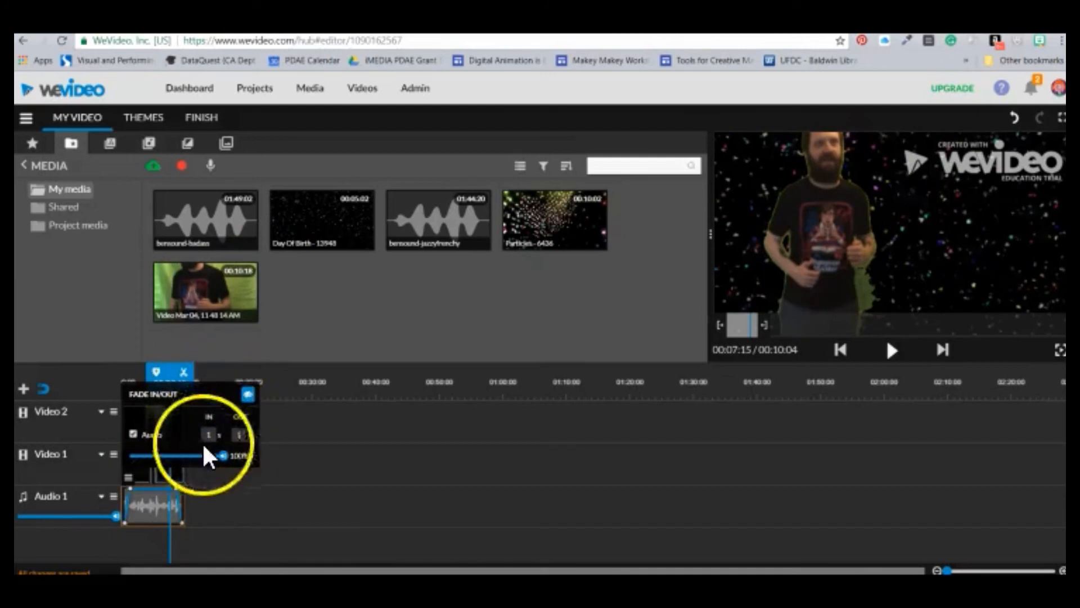
pyautogui.click(245, 481)
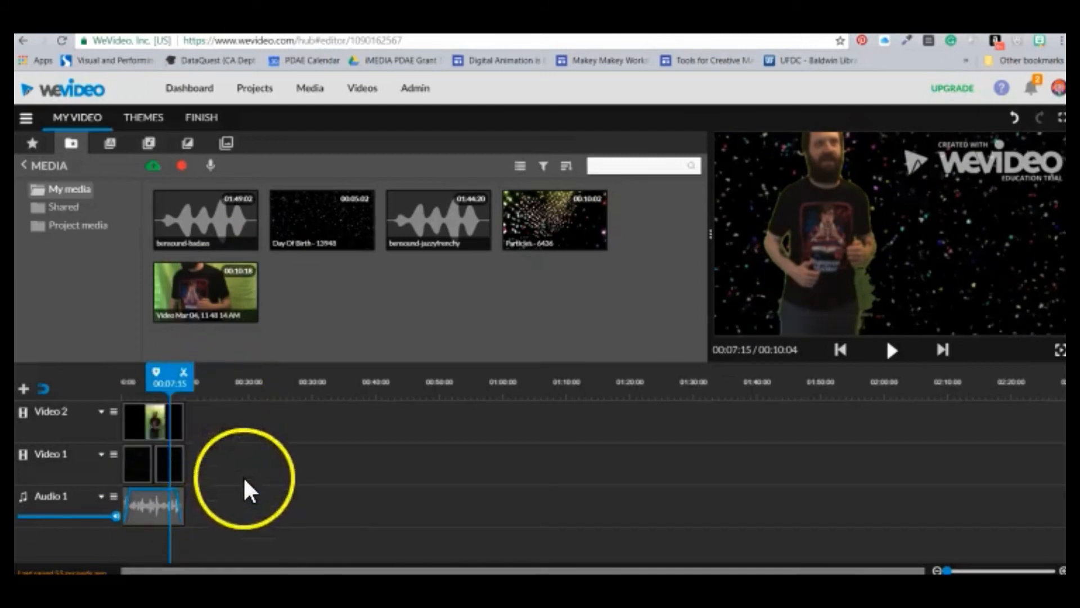
# Save the project under the new name My Green Screen Movie Sample 2.
pyautogui.click(26, 121)
pyautogui.click(45, 233)
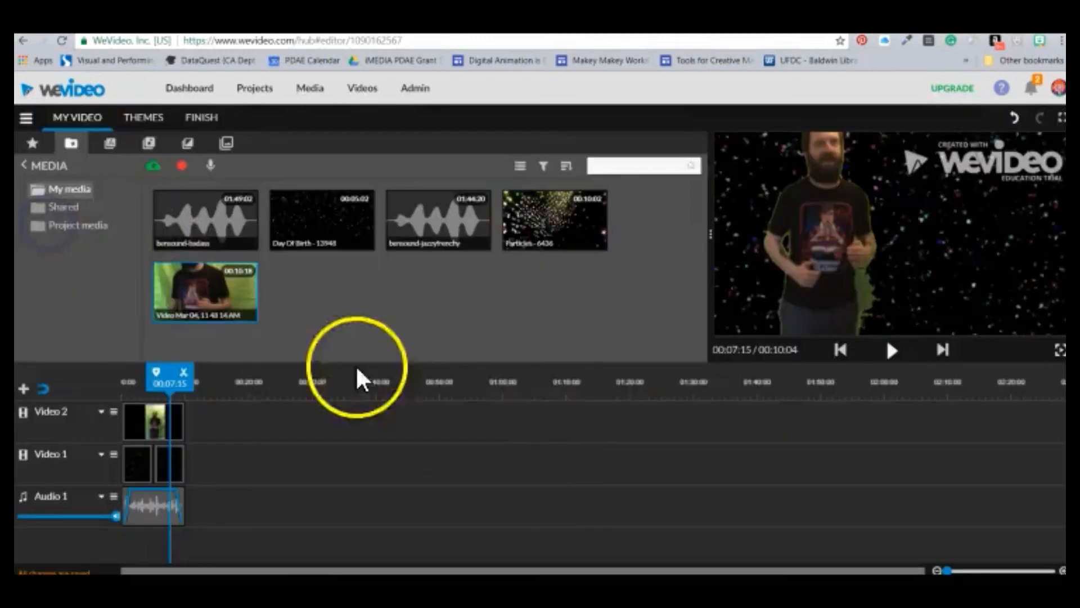
pyautogui.click(26, 119)
pyautogui.click(54, 246)
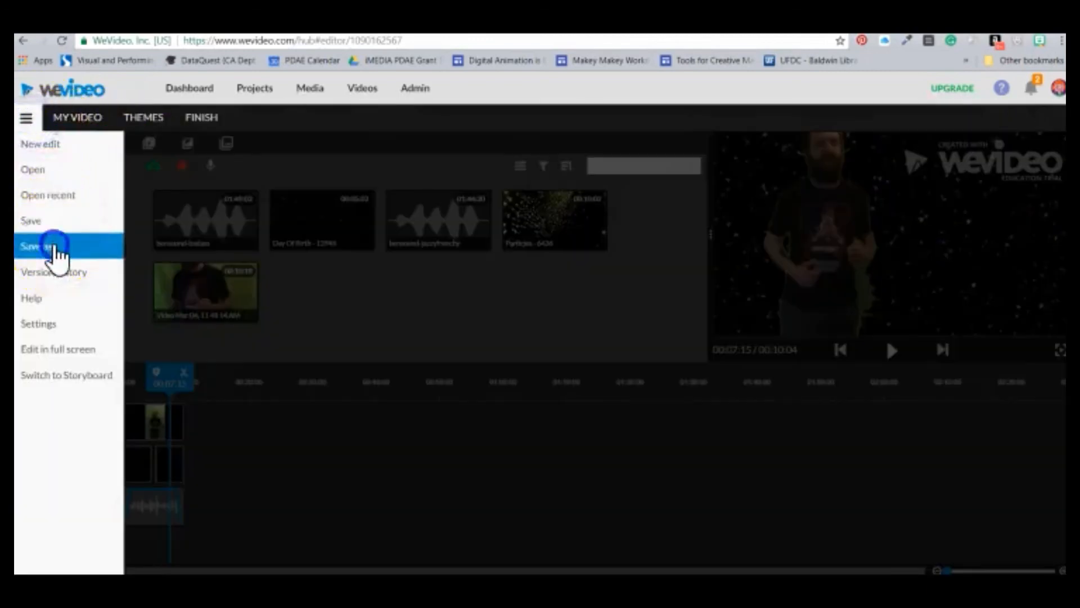
pyautogui.moveTo(482, 337); pyautogui.dragTo(394, 337)
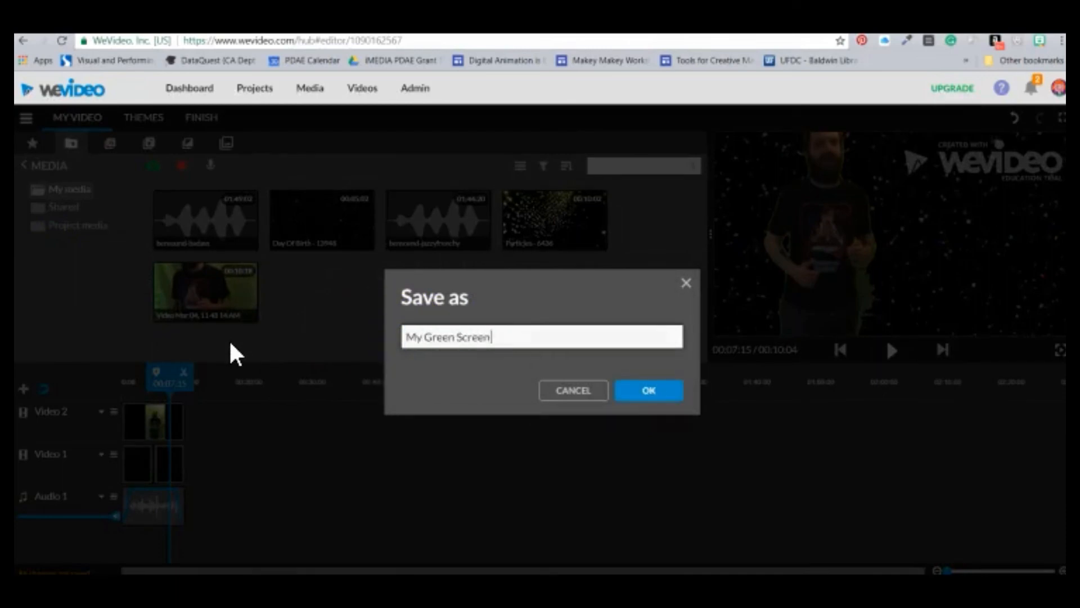
pyautogui.write('My Green Screen Movie Sample 2')
pyautogui.click(638, 390)
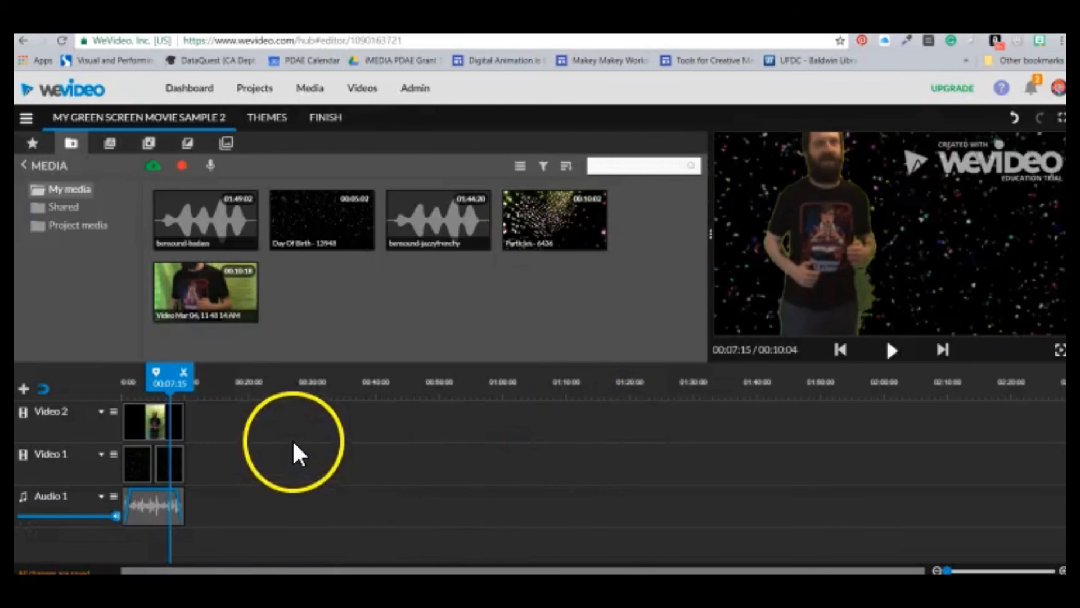
# Look over the available video themes and close the selection without applying one.
pyautogui.click(259, 125)
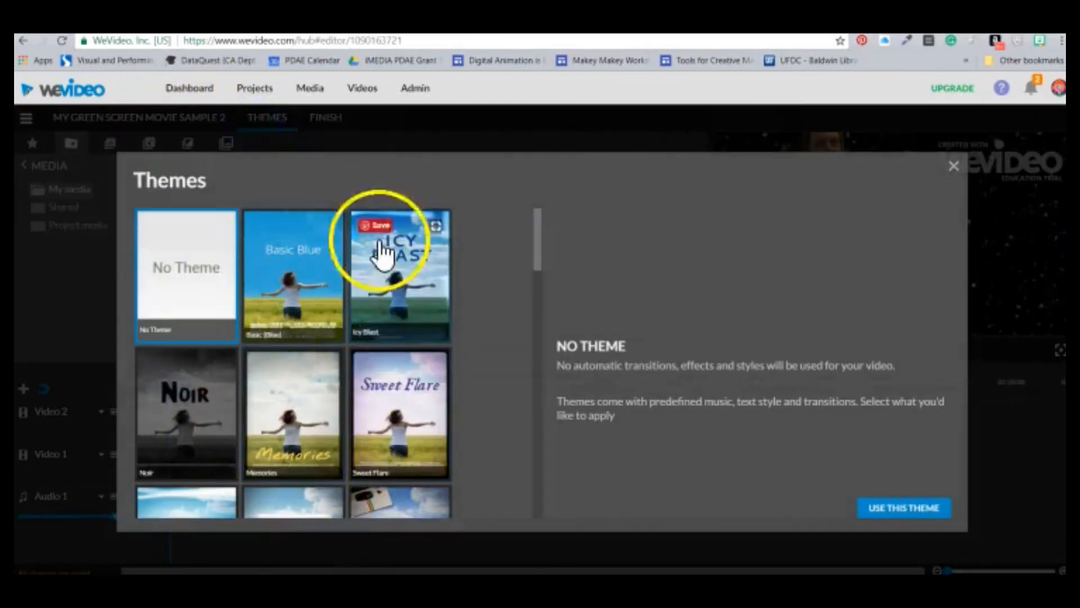
pyautogui.click(953, 167)
# Connect Dropbox as a destination for the finished video and publish it in 480p Standard quality.
pyautogui.click(324, 125)
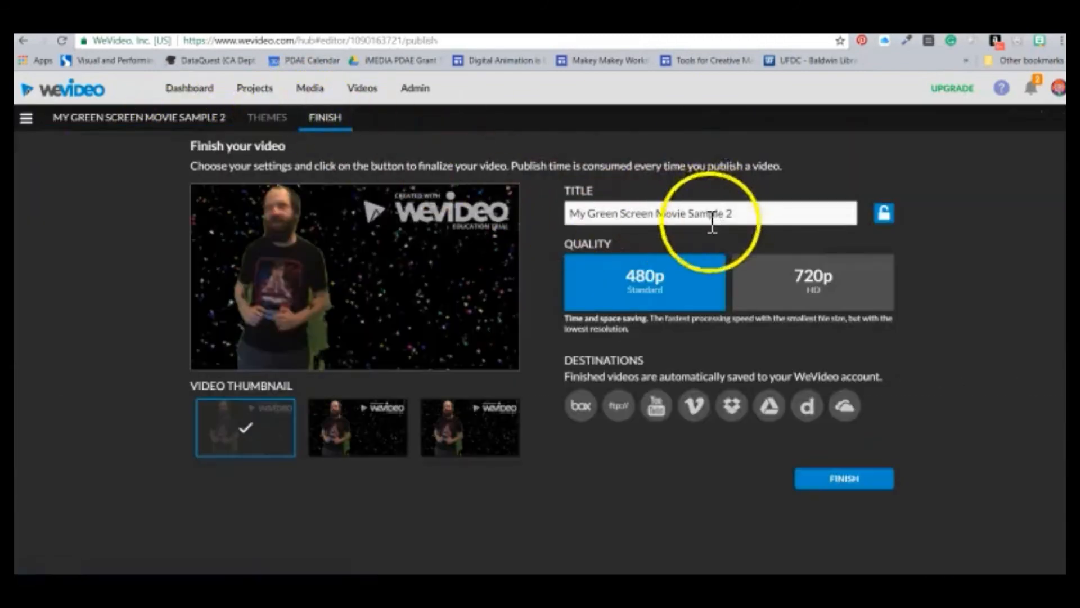
pyautogui.click(827, 290)
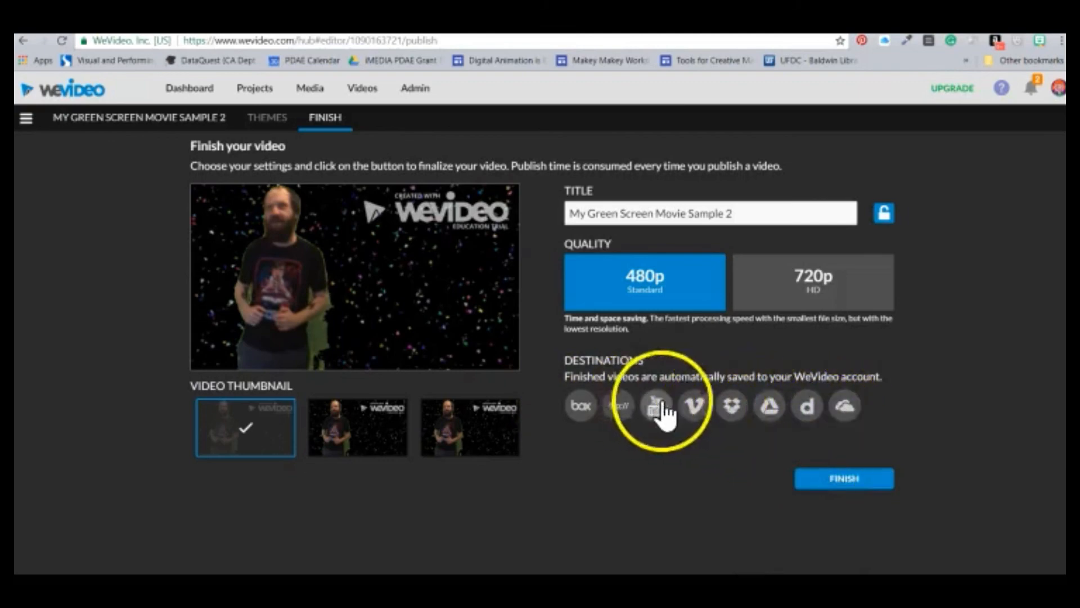
pyautogui.click(730, 416)
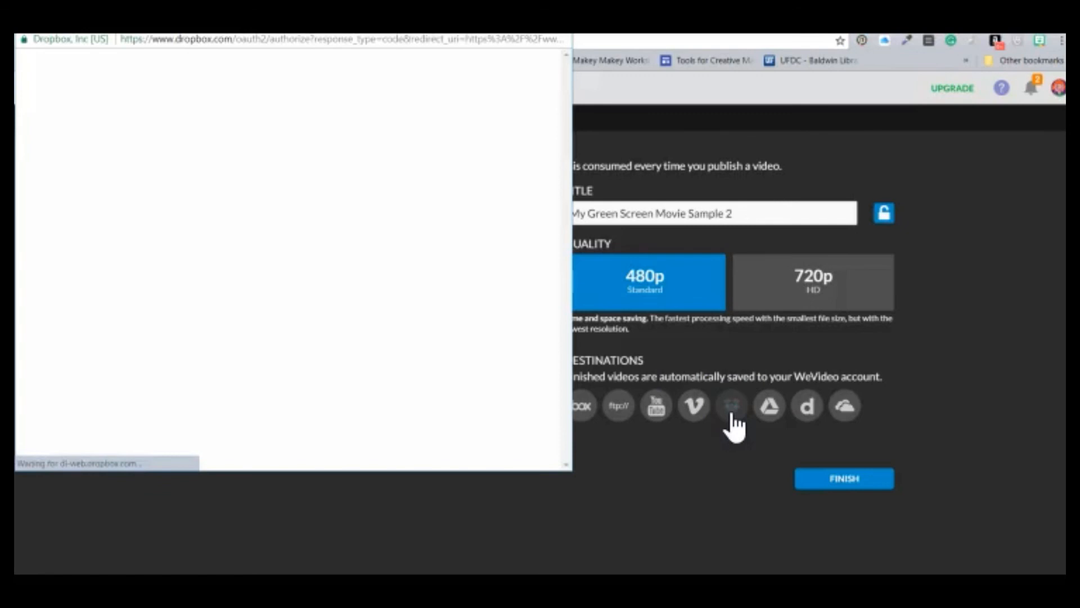
pyautogui.click(349, 305)
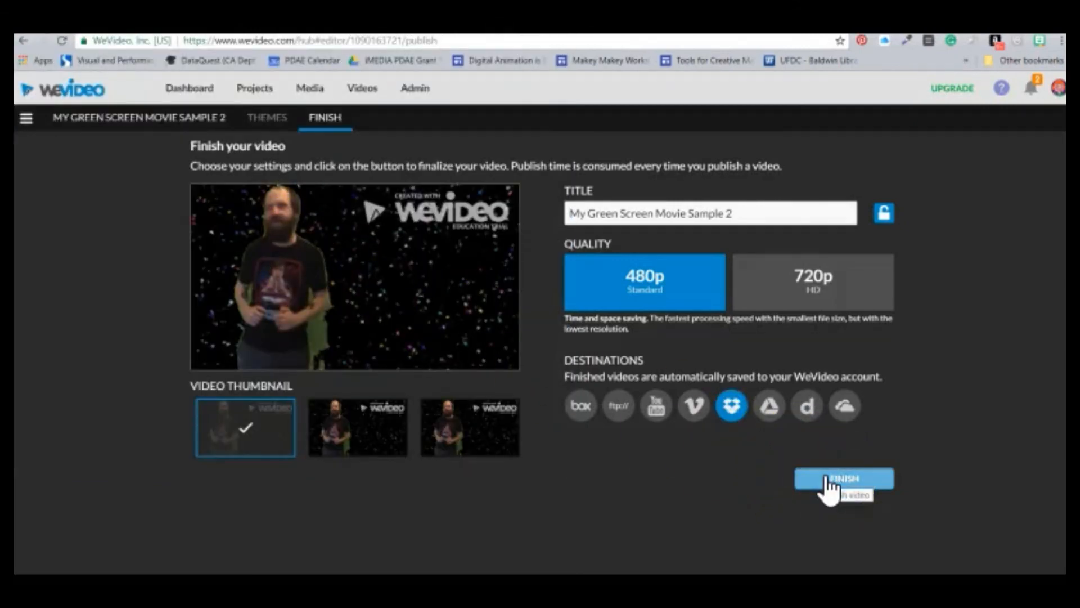
pyautogui.click(826, 479)
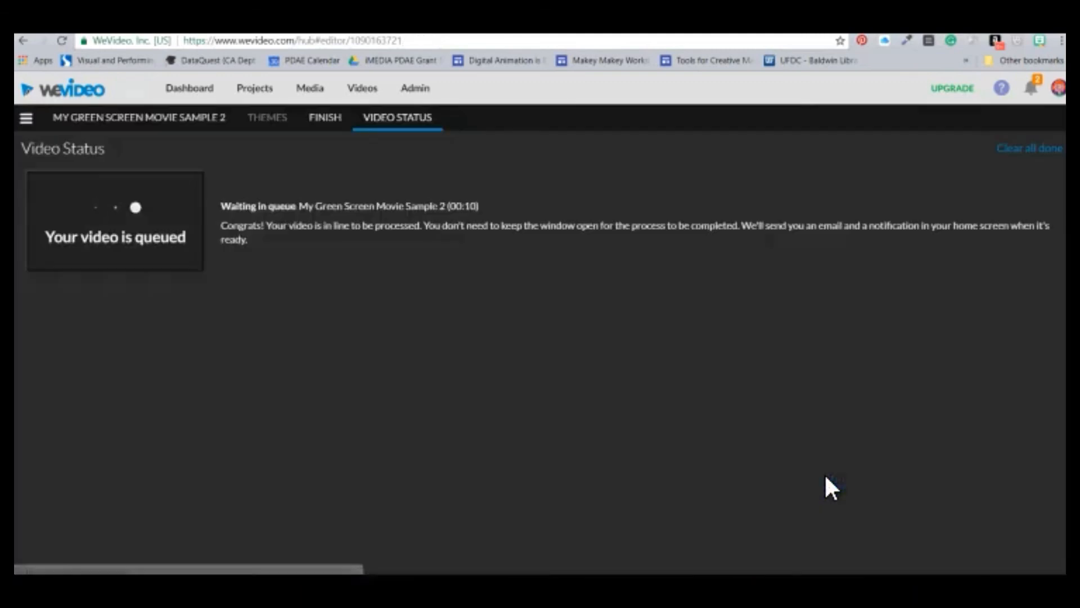
pyautogui.click(246, 260)
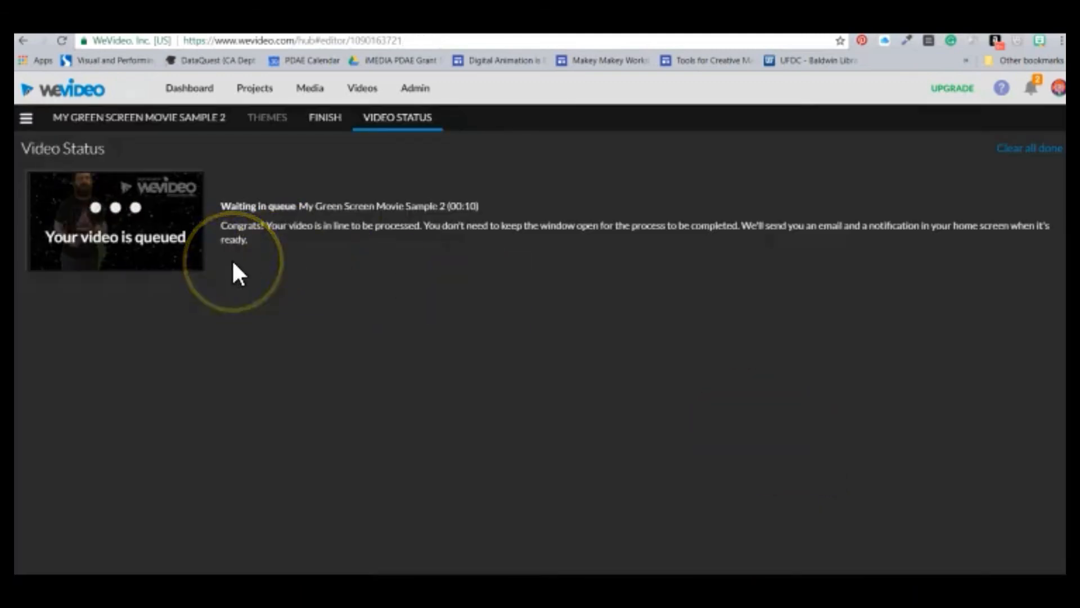